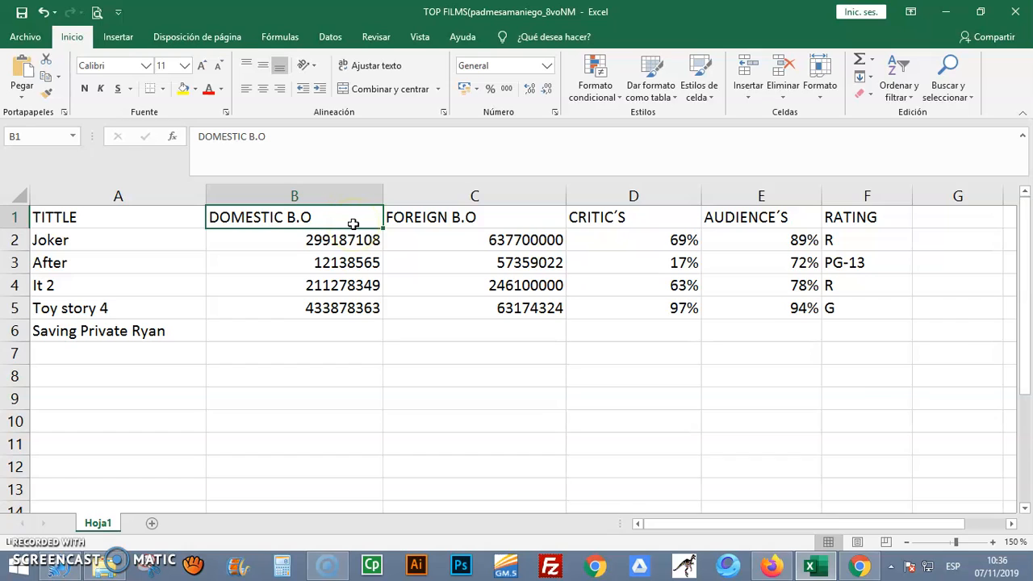
# Switch to Chrome and examine Saving Private Ryan's domestic and international box-office totals on the Box Office Mojo page
pyautogui.click(443, 234)
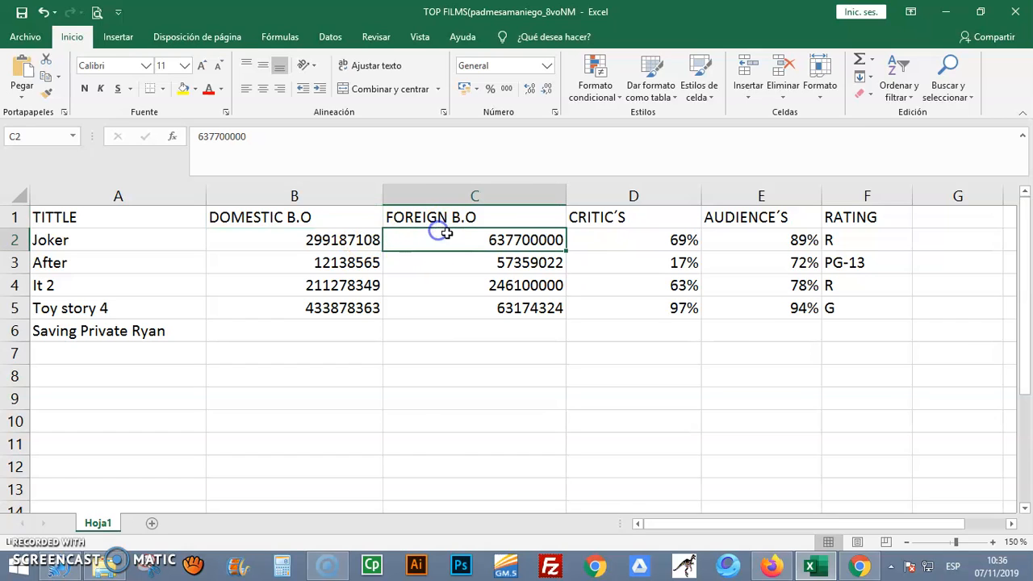
pyautogui.click(453, 218)
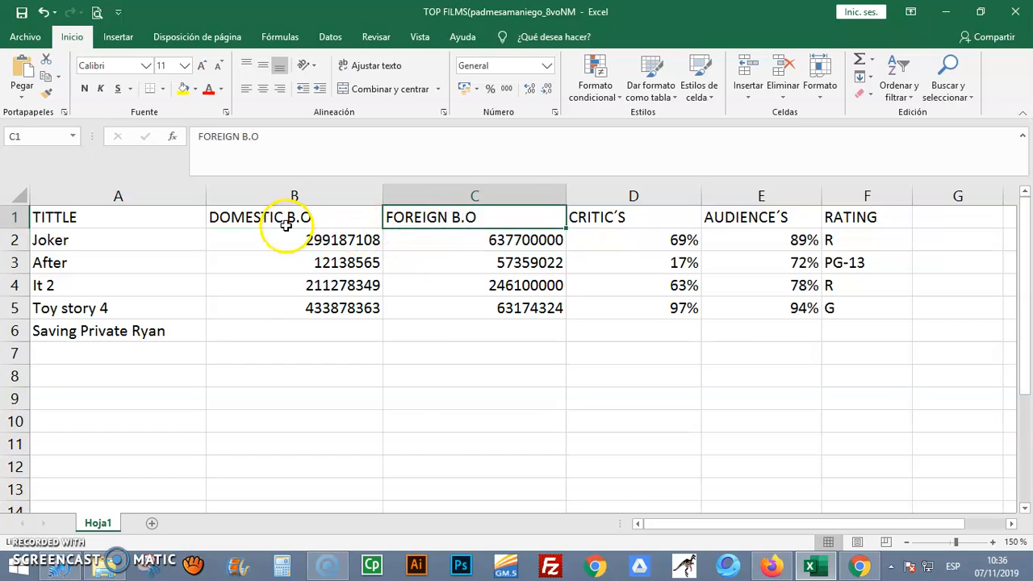
pyautogui.click(314, 331)
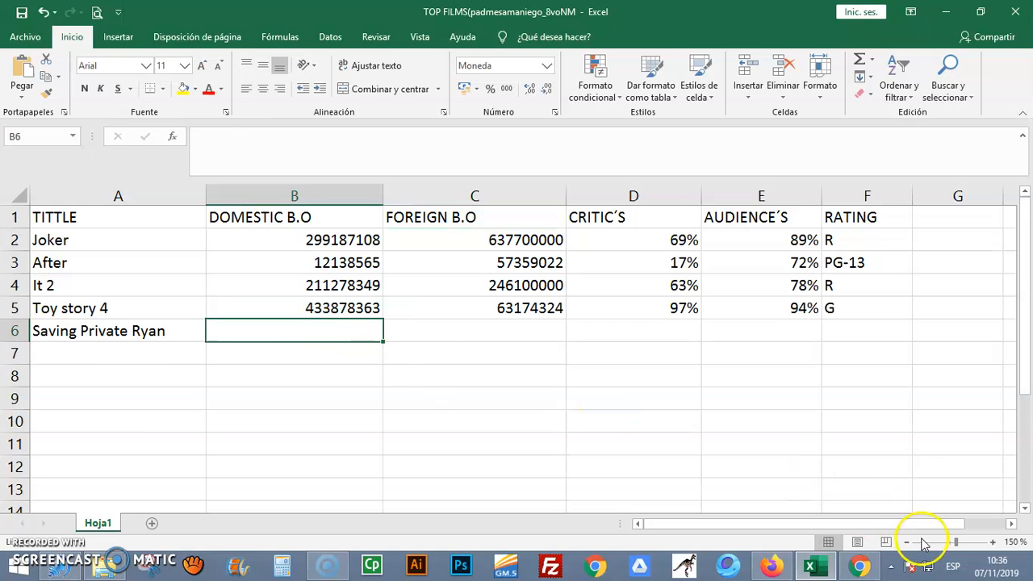
pyautogui.click(859, 565)
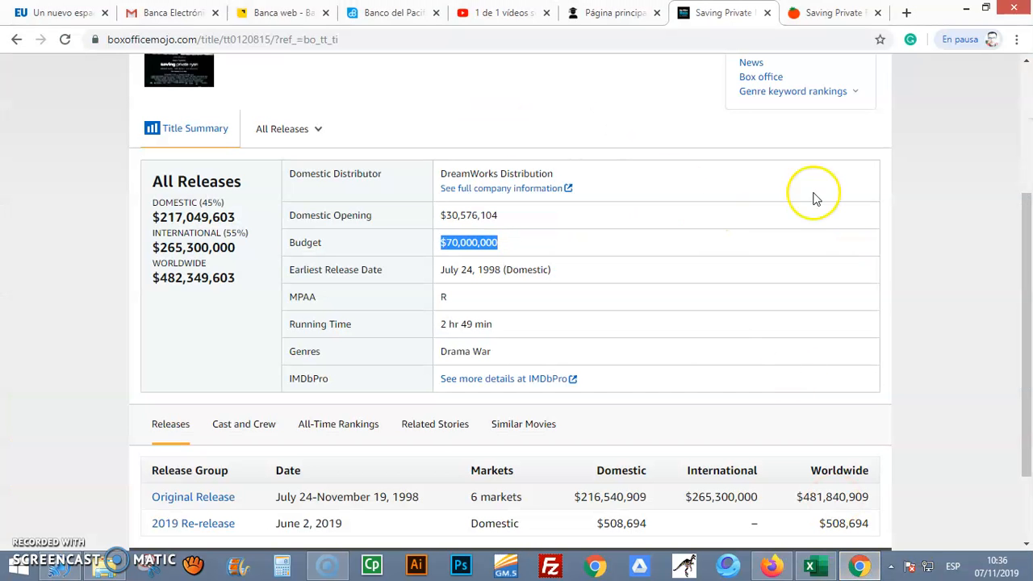
pyautogui.moveTo(1025, 247)
pyautogui.mouseDown()
pyautogui.moveTo(1025, 131)
pyautogui.moveTo(1023, 237)
pyautogui.mouseUp()
pyautogui.moveTo(167, 251); pyautogui.dragTo(232, 278)
pyautogui.click(167, 288)
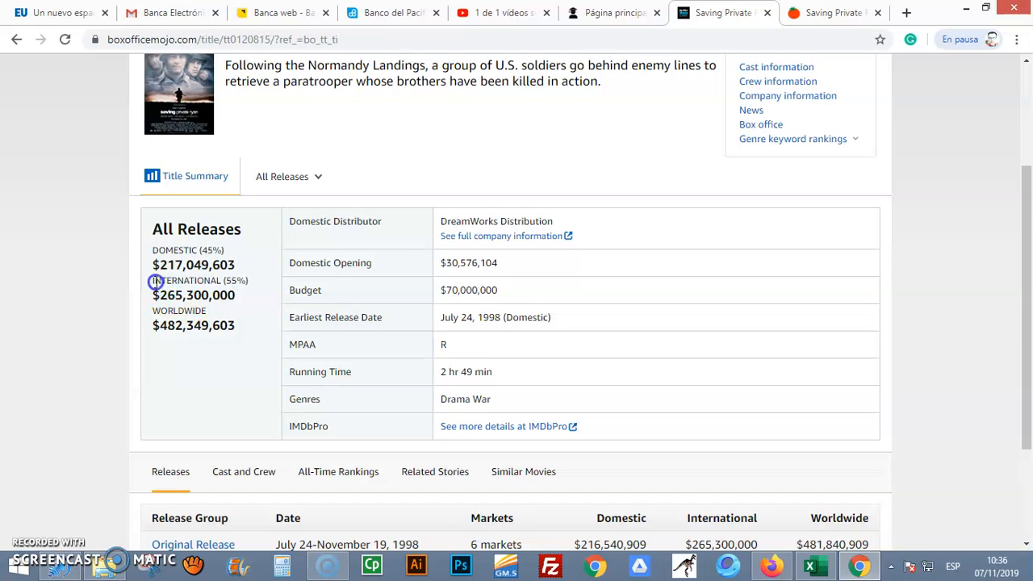
pyautogui.moveTo(155, 281); pyautogui.dragTo(221, 295)
pyautogui.moveTo(1027, 190); pyautogui.dragTo(1028, 311)
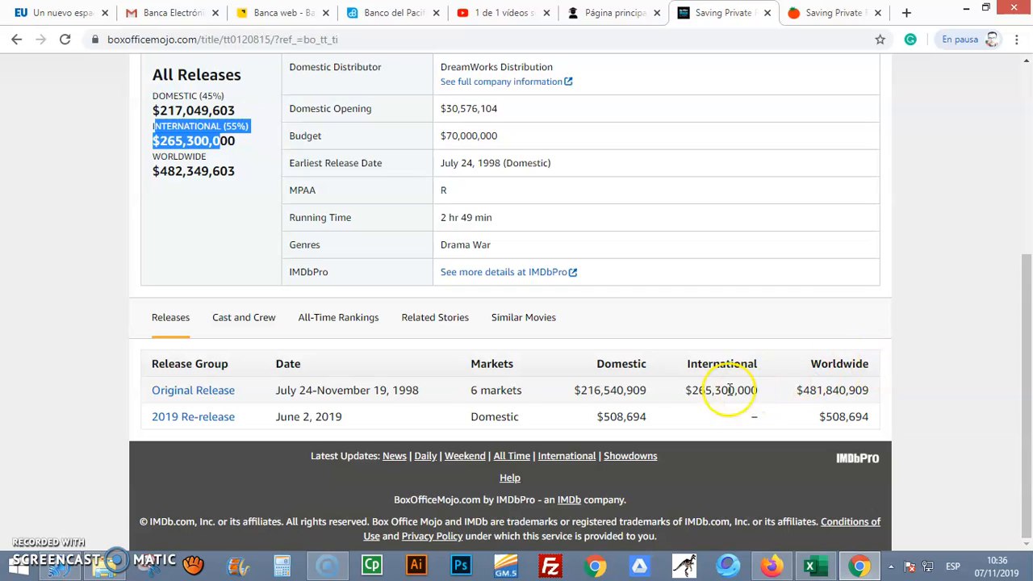
# Copy the Original Release's domestic gross, $216,540,909, from the Releases table
pyautogui.doubleClick(588, 389)
pyautogui.click(712, 390)
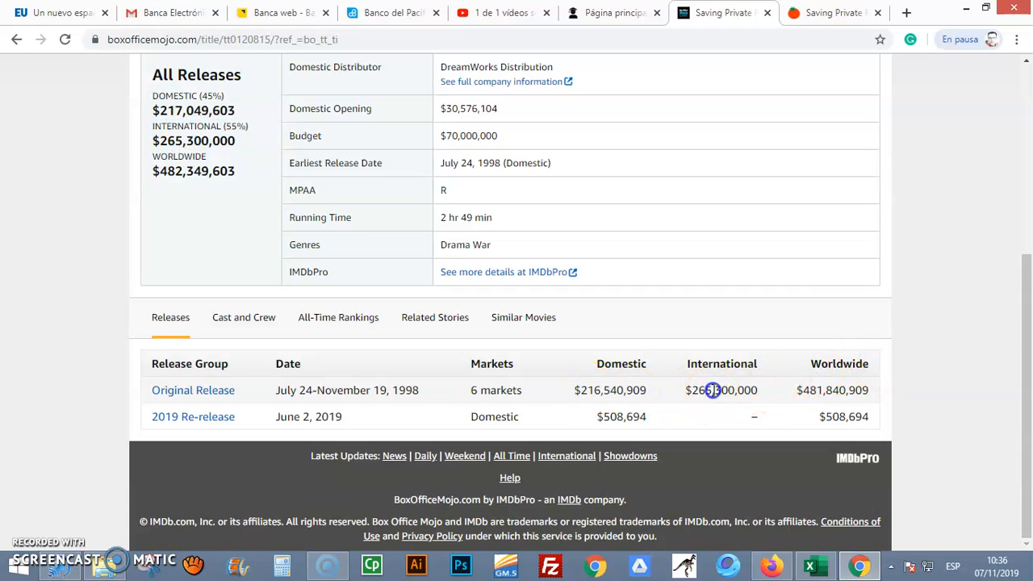
pyautogui.doubleClick(603, 390)
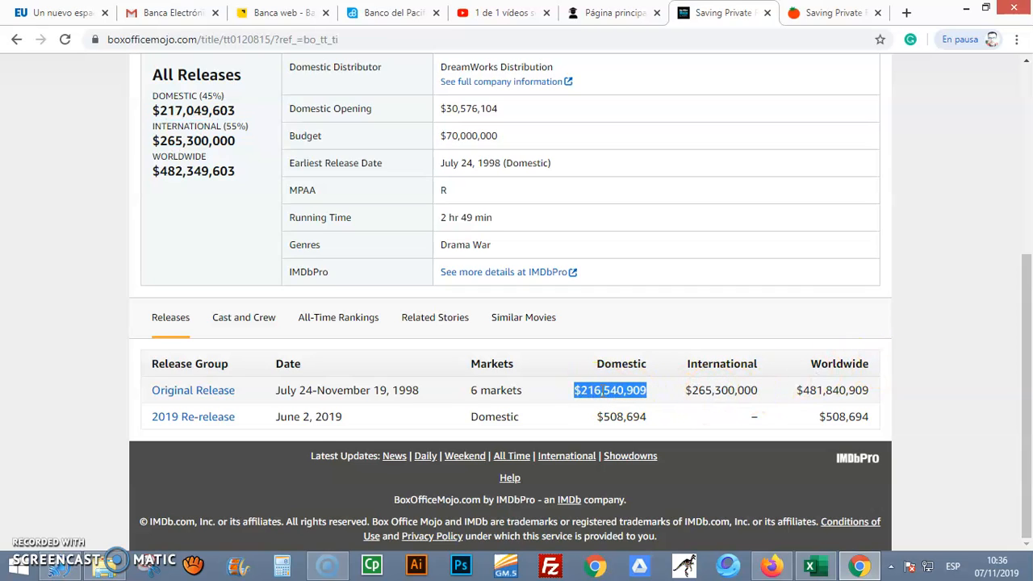
pyautogui.rightClick(611, 390)
pyautogui.click(625, 400)
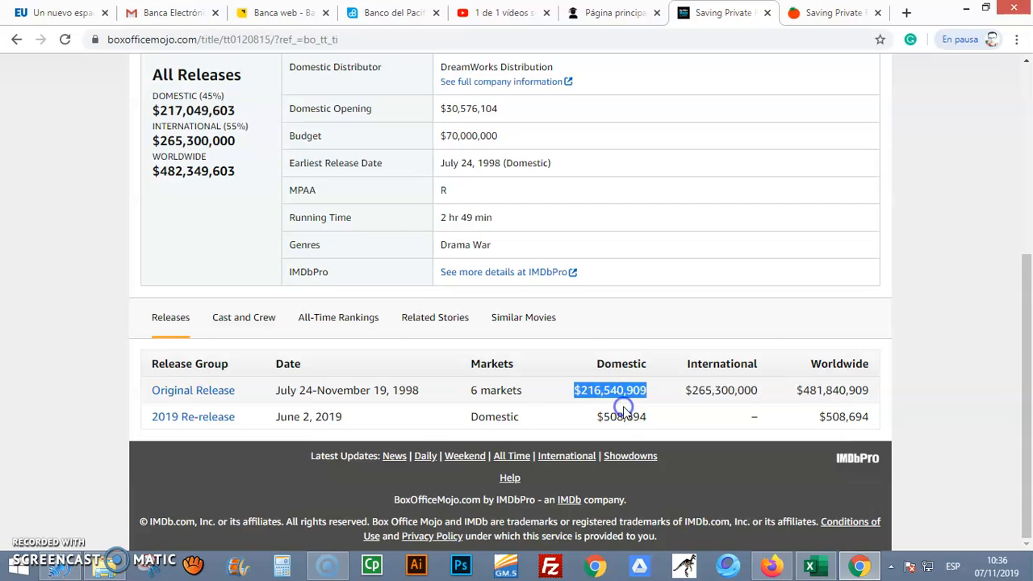
# Switch to Excel and paste the copied domestic gross into cell B6 of the Saving Private Ryan row
pyautogui.click(808, 564)
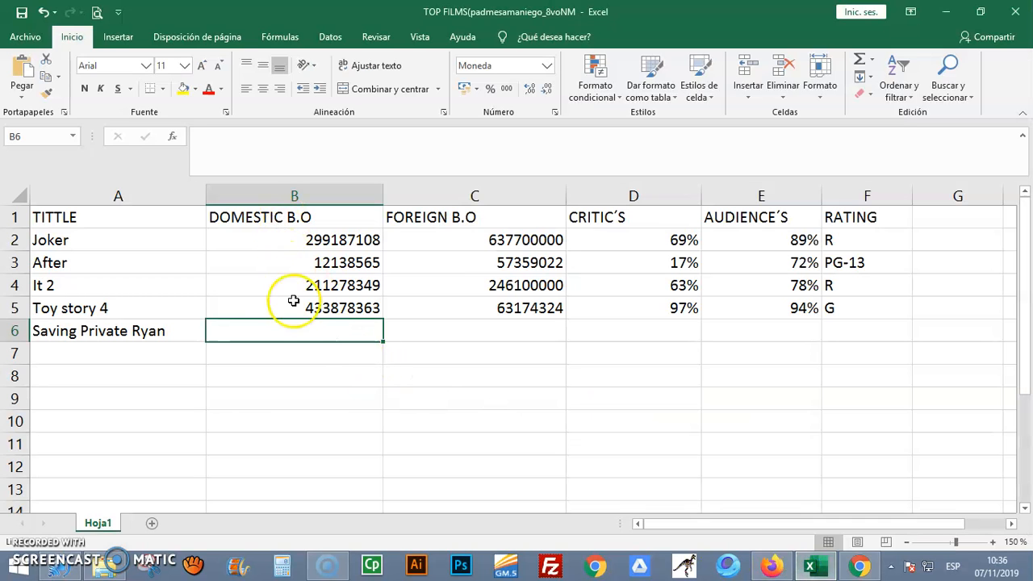
pyautogui.rightClick(295, 330)
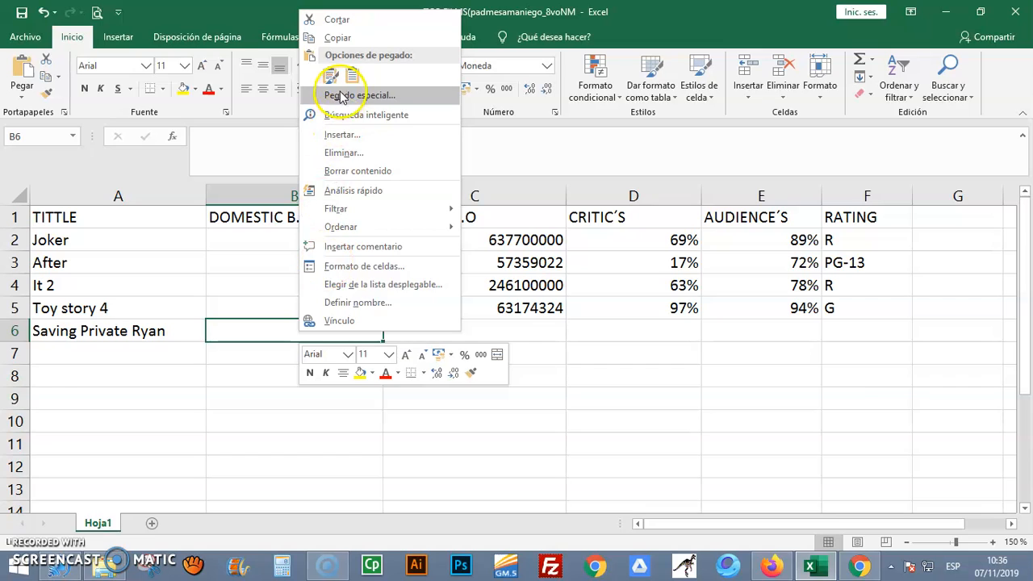
pyautogui.click(330, 76)
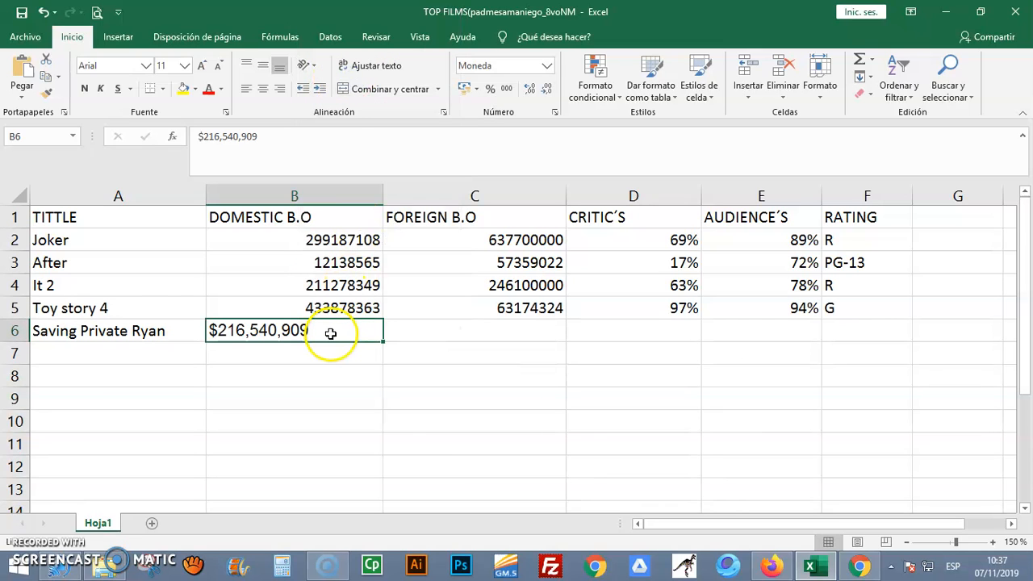
pyautogui.click(345, 307)
pyautogui.click(323, 338)
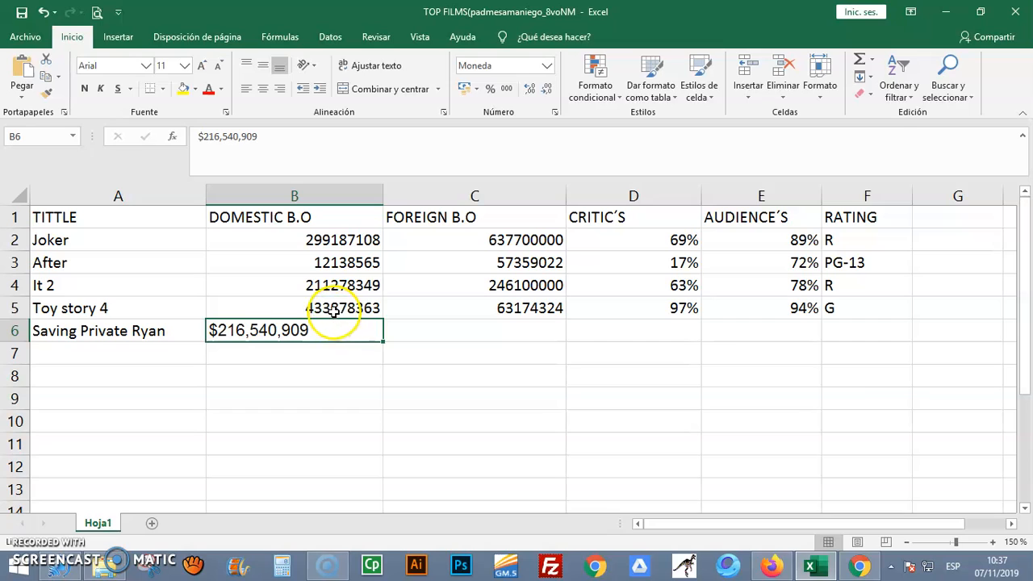
pyautogui.click(337, 356)
pyautogui.click(327, 333)
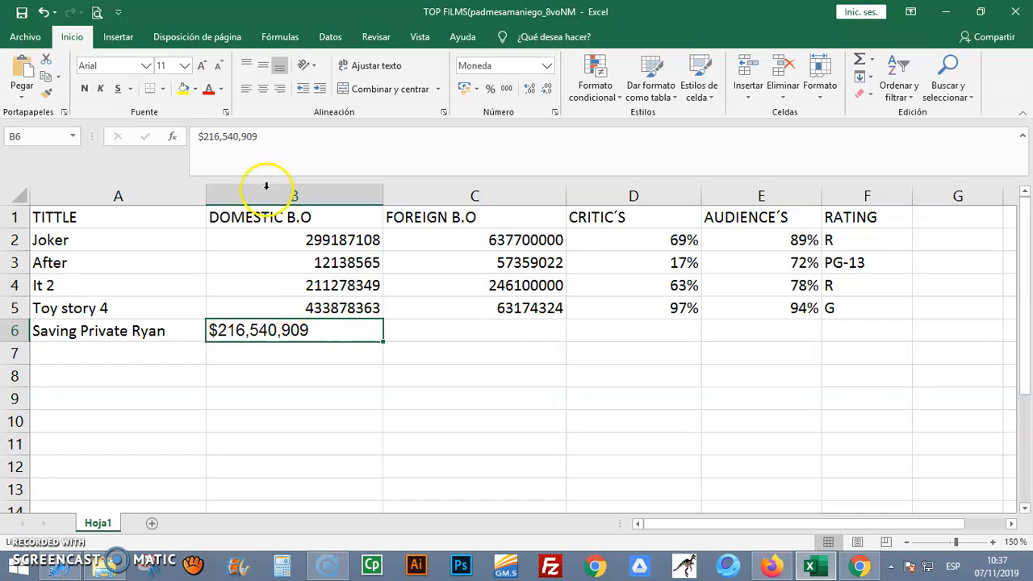
# Remove the commas and dollar sign from the domestic gross in B6 so the cell holds 216540909
pyautogui.click(284, 330)
pyautogui.doubleClick(282, 331)
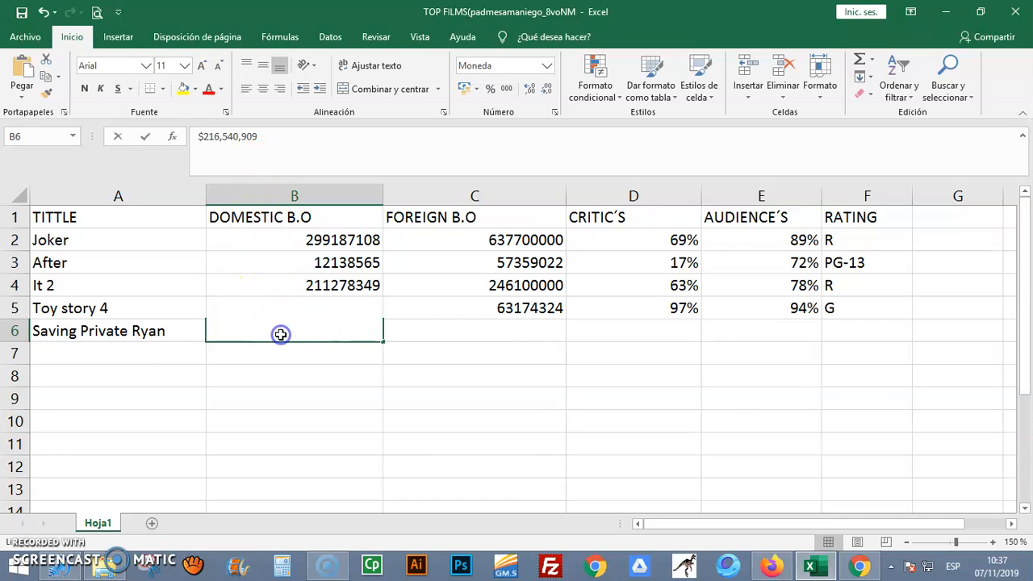
pyautogui.press('BackSpace')
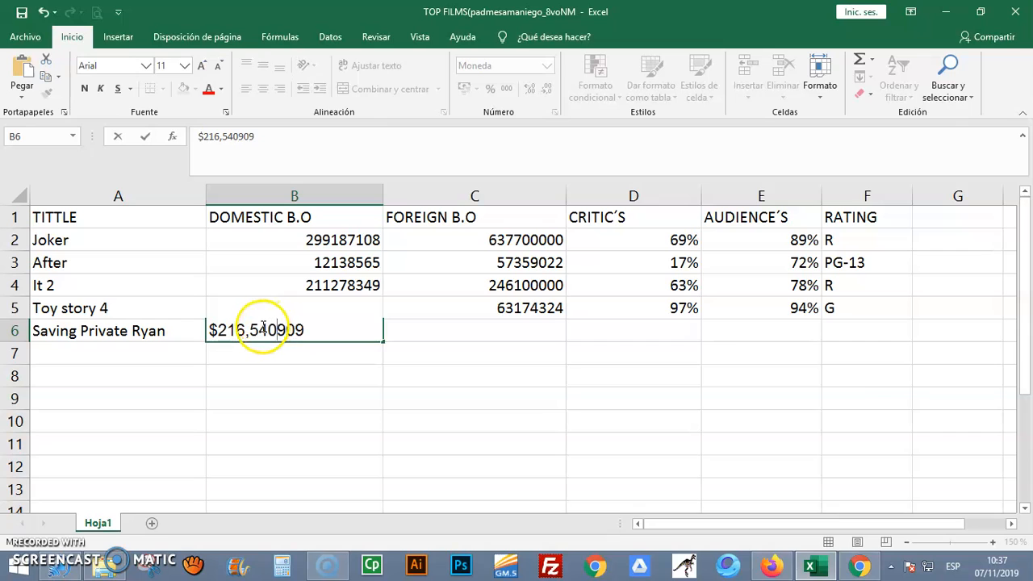
pyautogui.press('BackSpace')
pyautogui.click(219, 330)
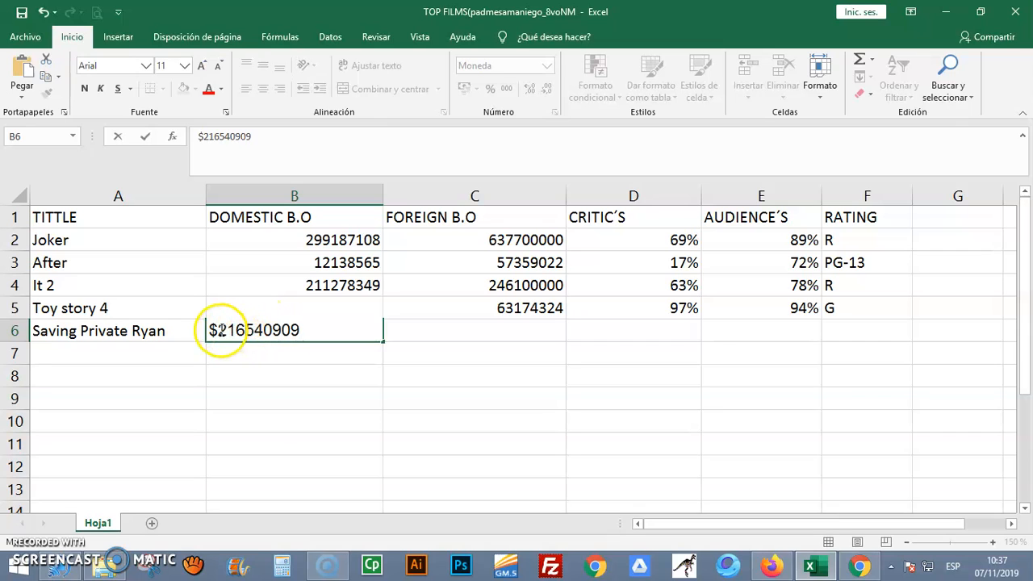
pyautogui.press('BackSpace')
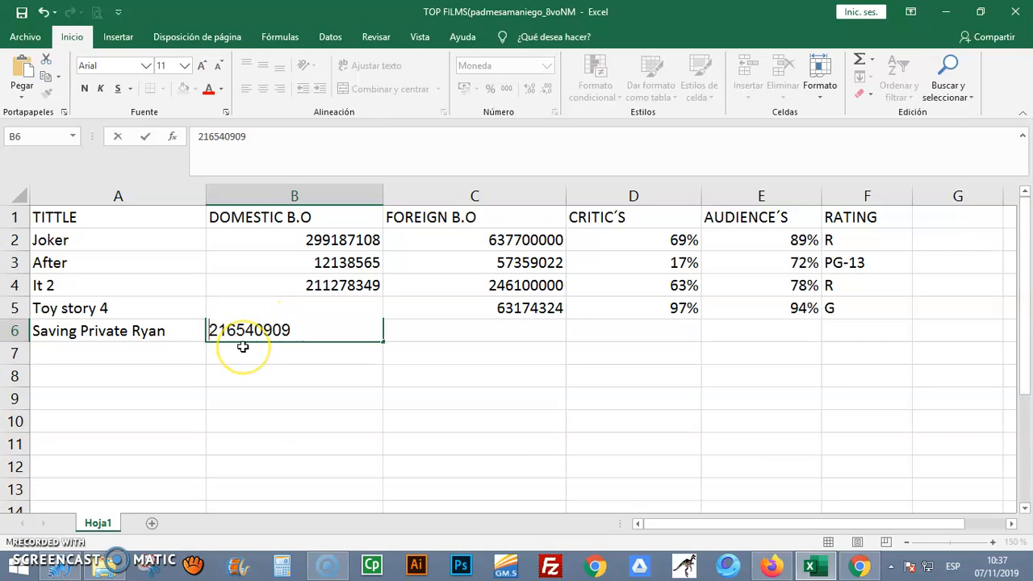
pyautogui.click(243, 347)
pyautogui.click(324, 336)
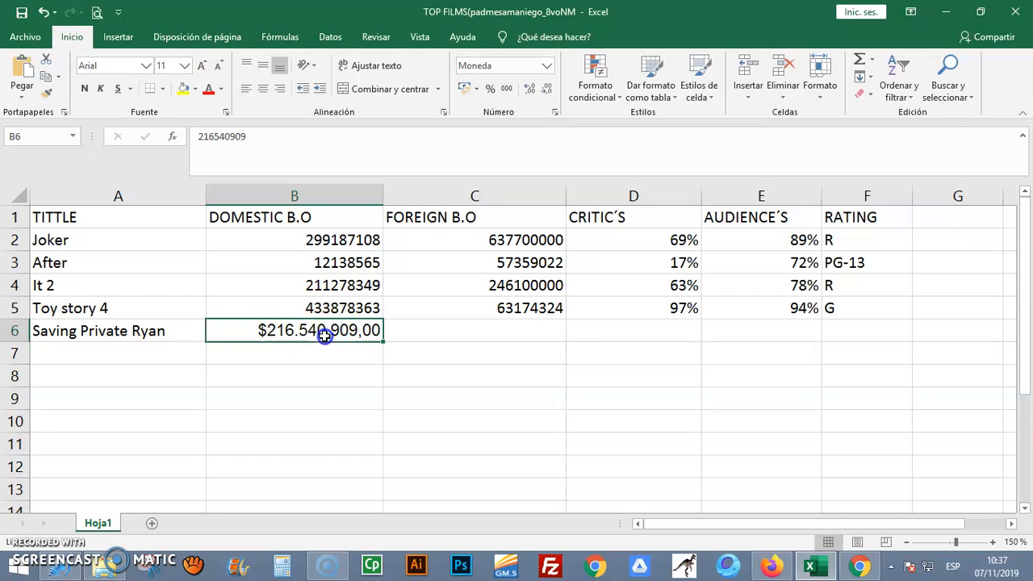
# Set the number format of cells B6 and C6 to General
pyautogui.click(529, 66)
pyautogui.click(546, 66)
pyautogui.click(502, 84)
pyautogui.click(458, 330)
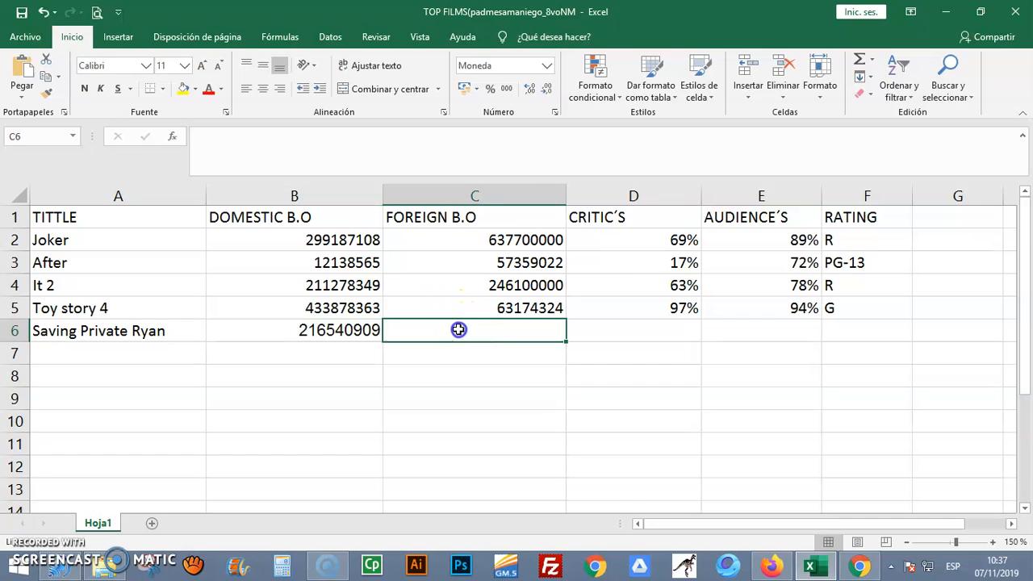
pyautogui.click(546, 66)
pyautogui.click(510, 55)
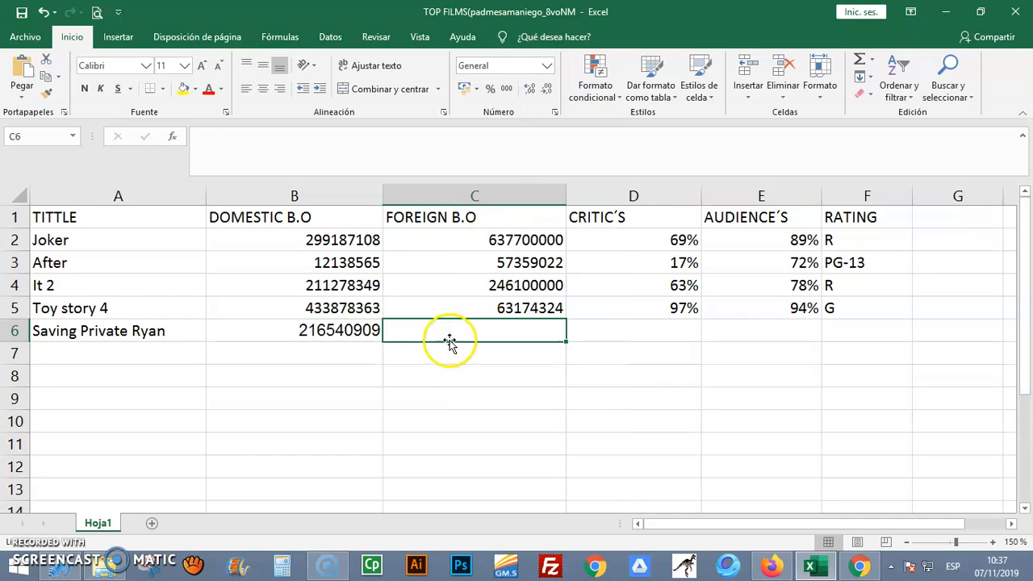
pyautogui.click(343, 332)
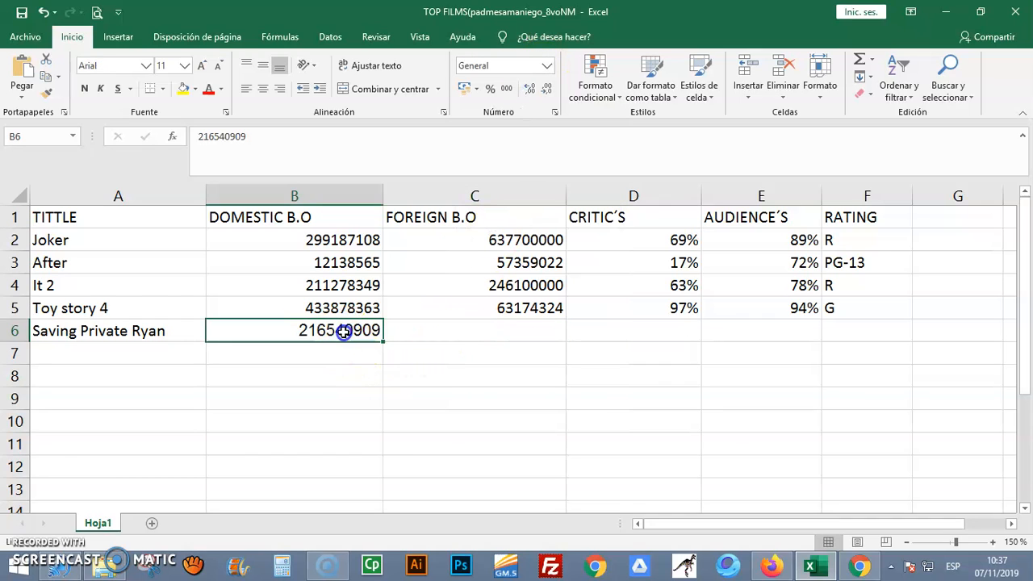
# Switch to Chrome and copy the Original Release's international gross, $265,300,000, from the Releases table
pyautogui.click(482, 330)
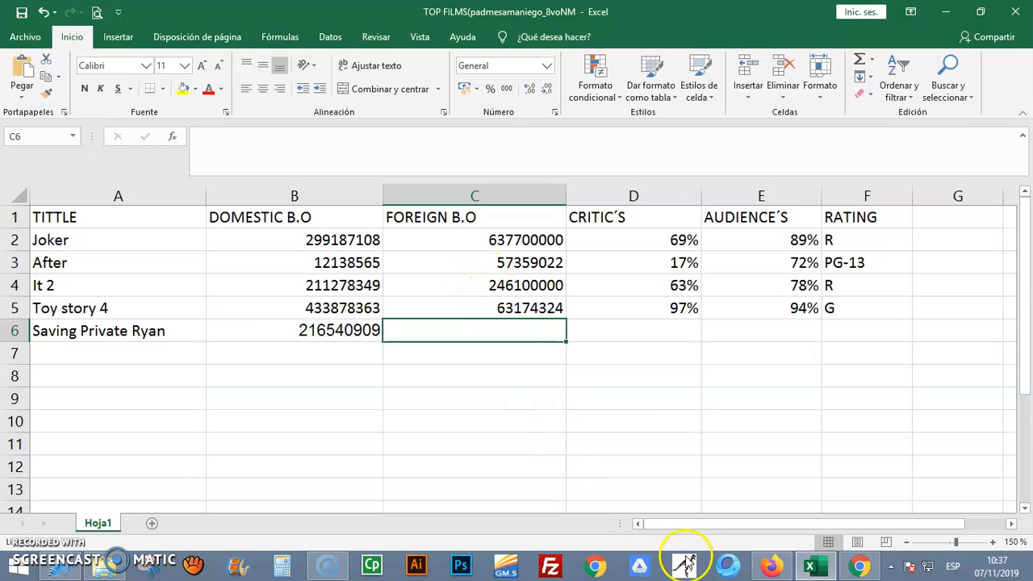
pyautogui.click(859, 564)
pyautogui.click(710, 390)
pyautogui.doubleClick(718, 362)
pyautogui.click(724, 395)
pyautogui.moveTo(687, 390); pyautogui.dragTo(759, 394)
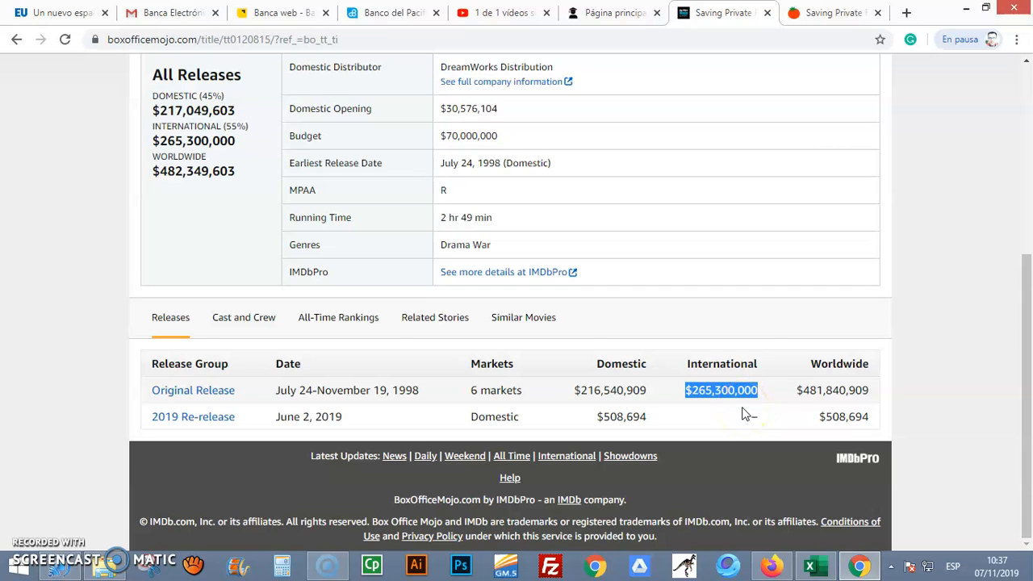
pyautogui.rightClick(721, 395)
pyautogui.click(752, 407)
# Switch to Excel and paste the international gross into C6, matching the destination formatting
pyautogui.click(814, 563)
pyautogui.rightClick(525, 326)
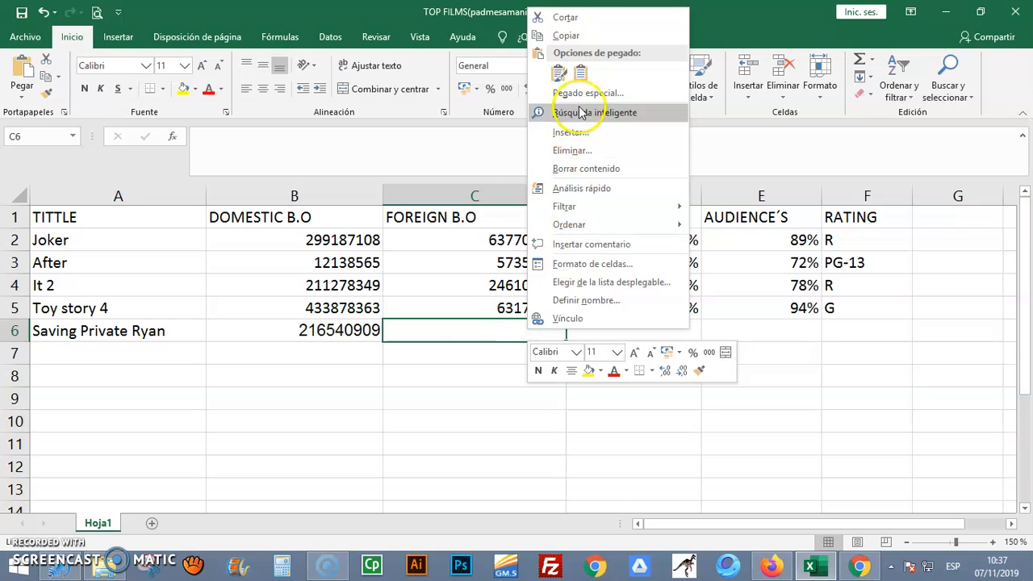
pyautogui.click(580, 73)
pyautogui.click(512, 376)
pyautogui.click(482, 338)
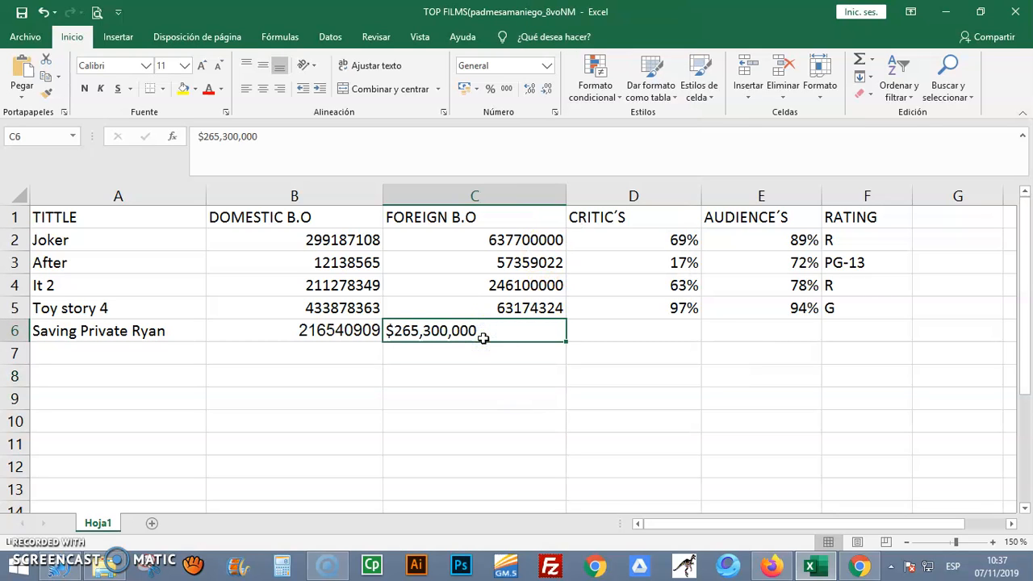
pyautogui.click(506, 332)
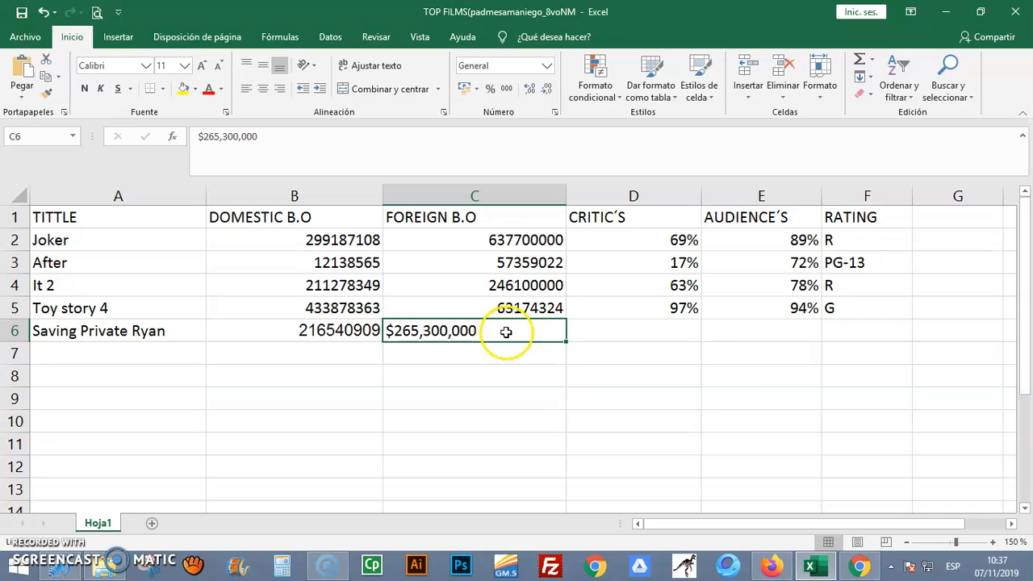
# Remove the commas and dollar sign from the foreign gross in C6 so the cell holds 265300000
pyautogui.doubleClick(452, 332)
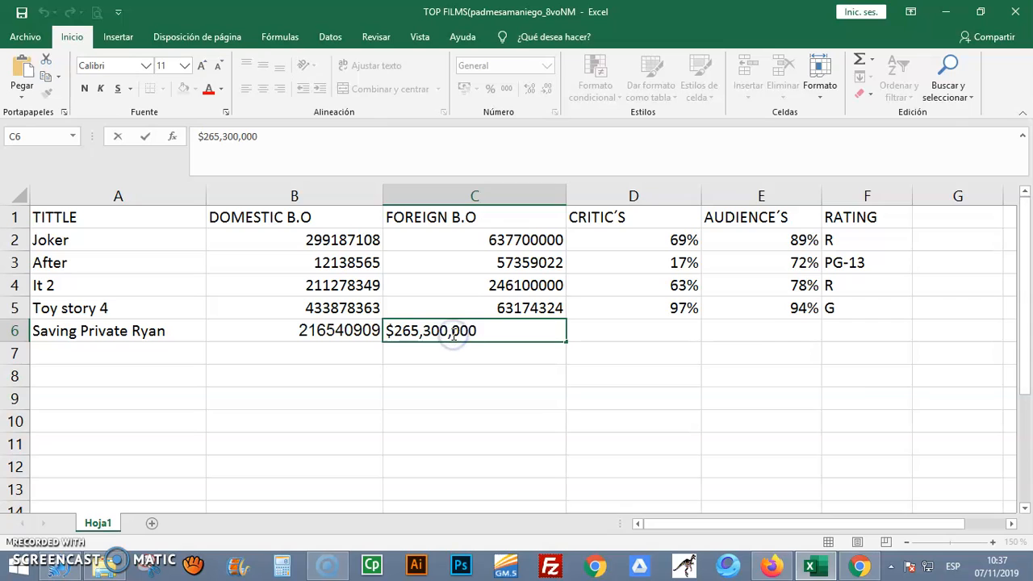
pyautogui.click(452, 333)
pyautogui.press('BackSpace')
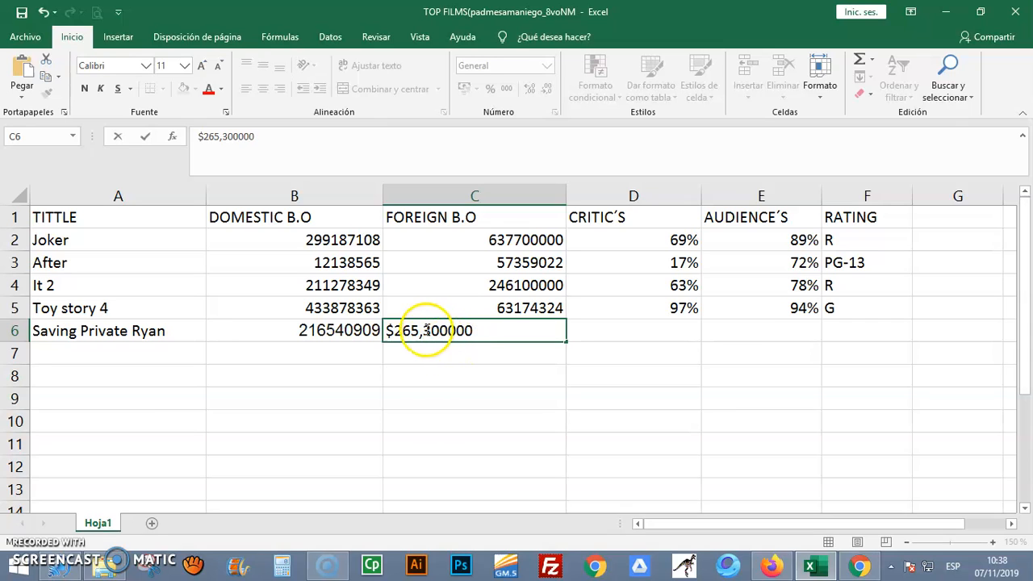
pyautogui.click(426, 331)
pyautogui.press('BackSpace')
pyautogui.click(392, 331)
pyautogui.press('BackSpace')
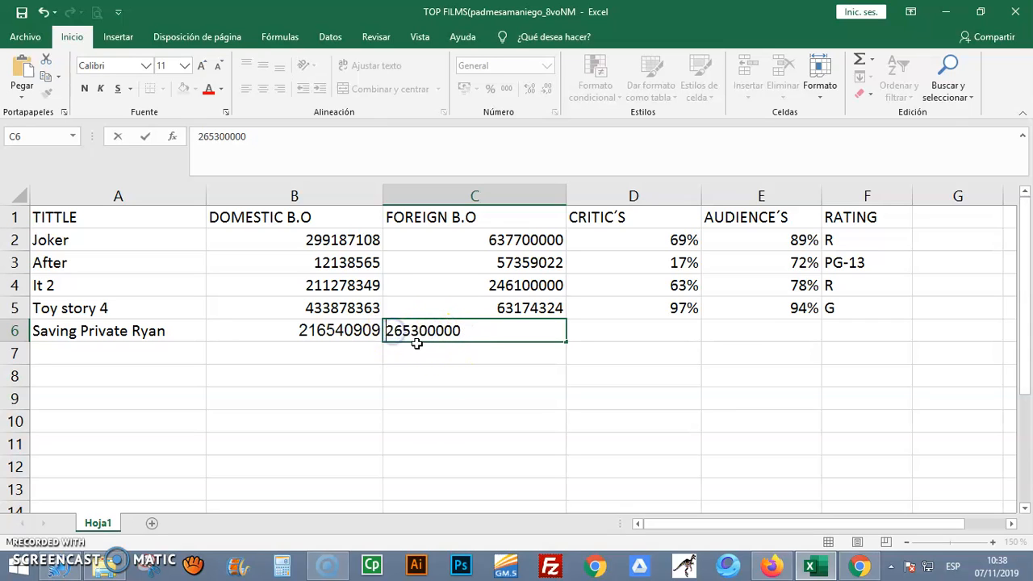
pyautogui.click(425, 361)
pyautogui.click(505, 331)
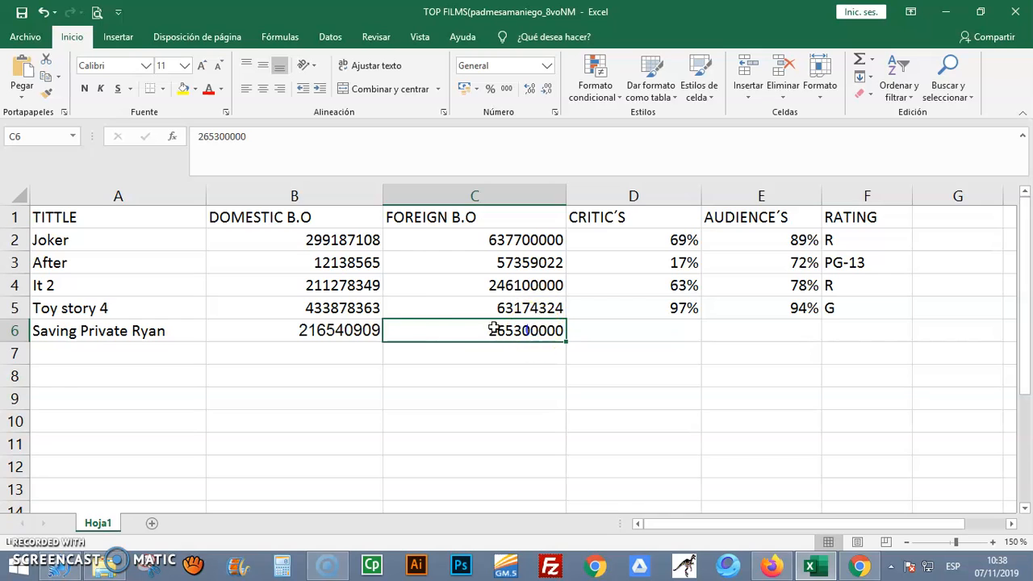
pyautogui.click(359, 312)
pyautogui.click(523, 238)
pyautogui.click(503, 307)
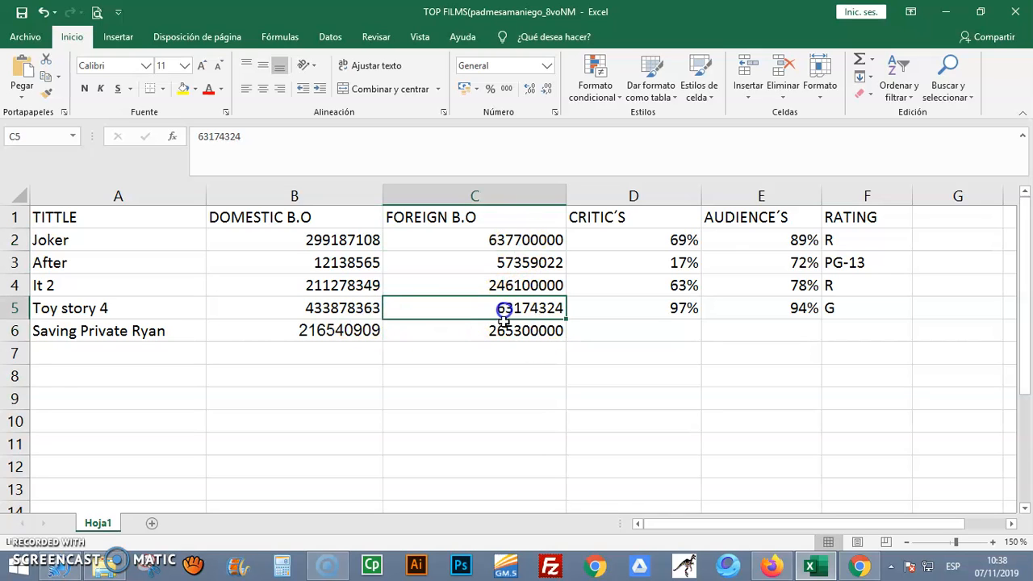
pyautogui.click(484, 331)
pyautogui.click(363, 333)
pyautogui.click(352, 267)
pyautogui.click(361, 240)
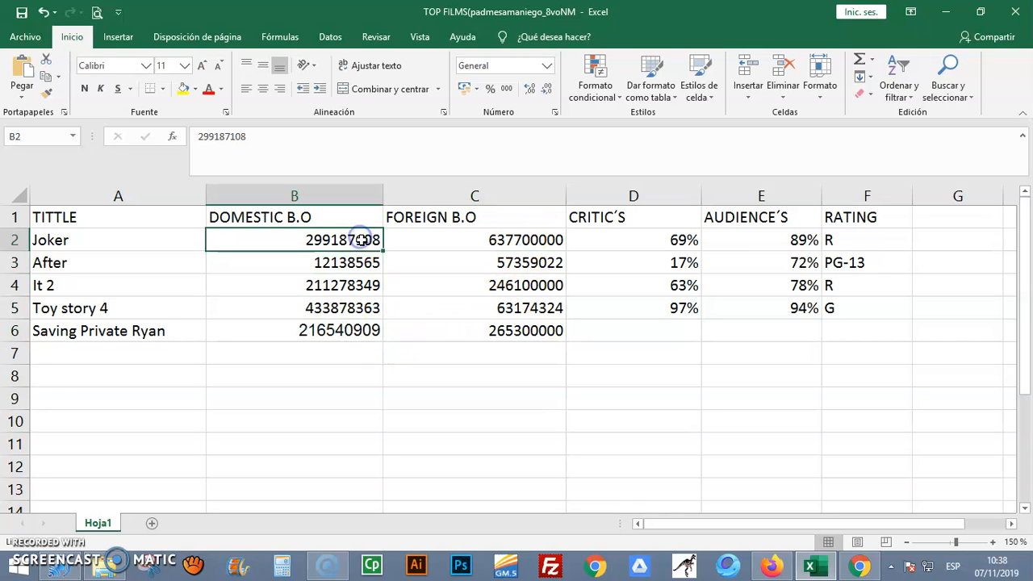
pyautogui.click(367, 245)
# Insert a new column before DOMESTIC B.O and give it the header BUDGET
pyautogui.click(266, 197)
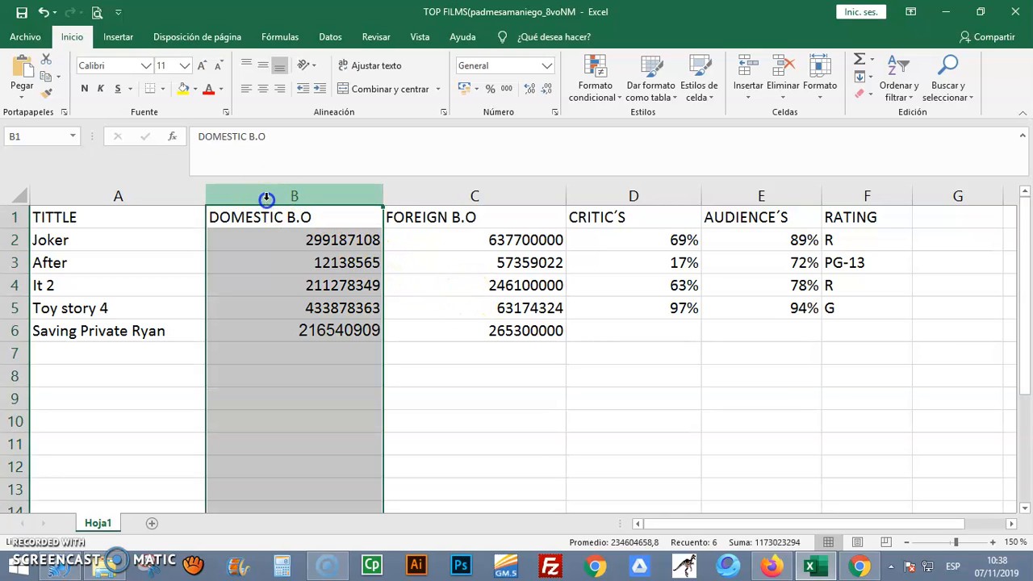
pyautogui.rightClick(266, 198)
pyautogui.click(376, 231)
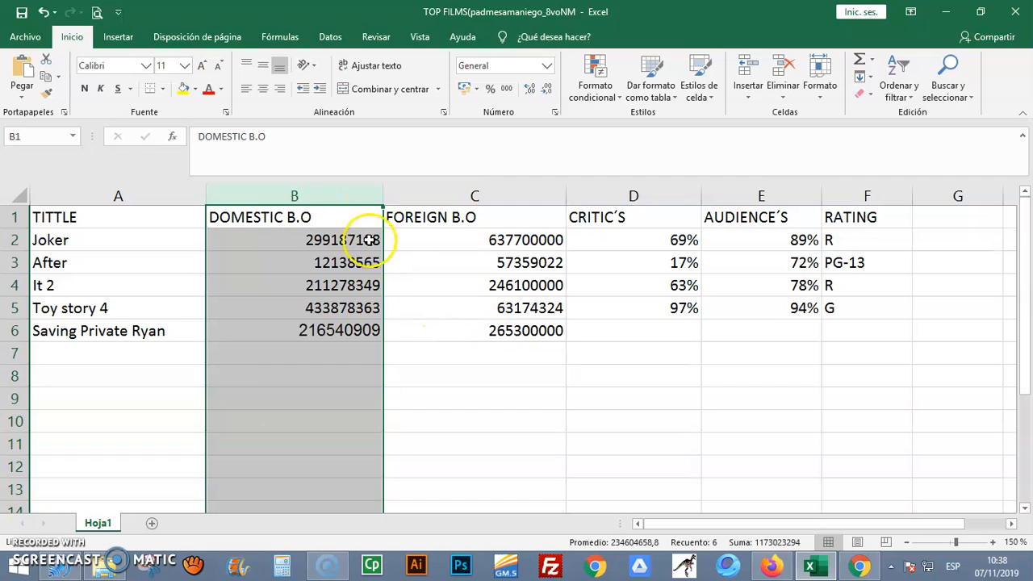
pyautogui.click(262, 195)
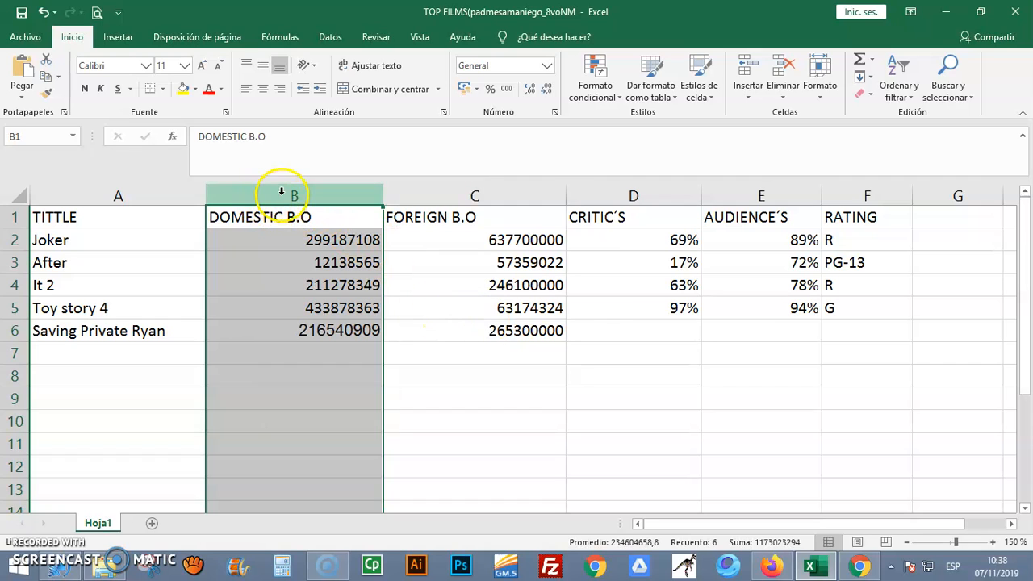
pyautogui.rightClick(282, 192)
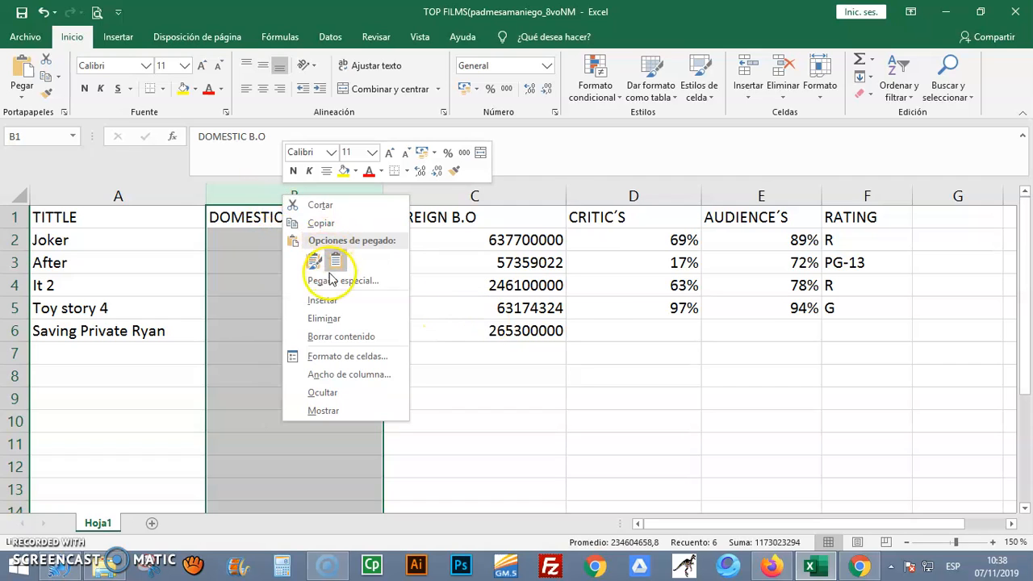
pyautogui.click(323, 300)
pyautogui.click(321, 218)
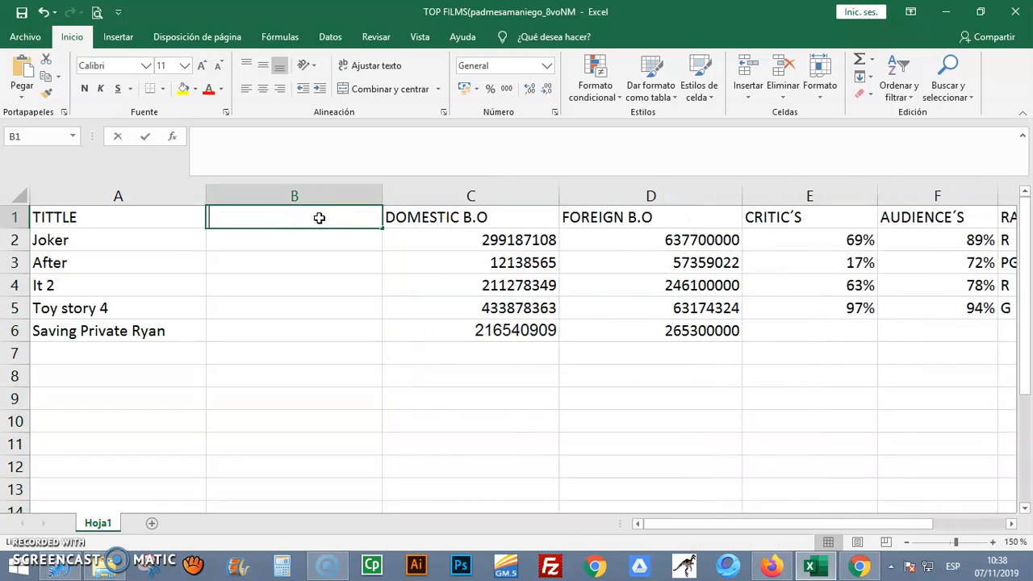
pyautogui.write('BUDGET')
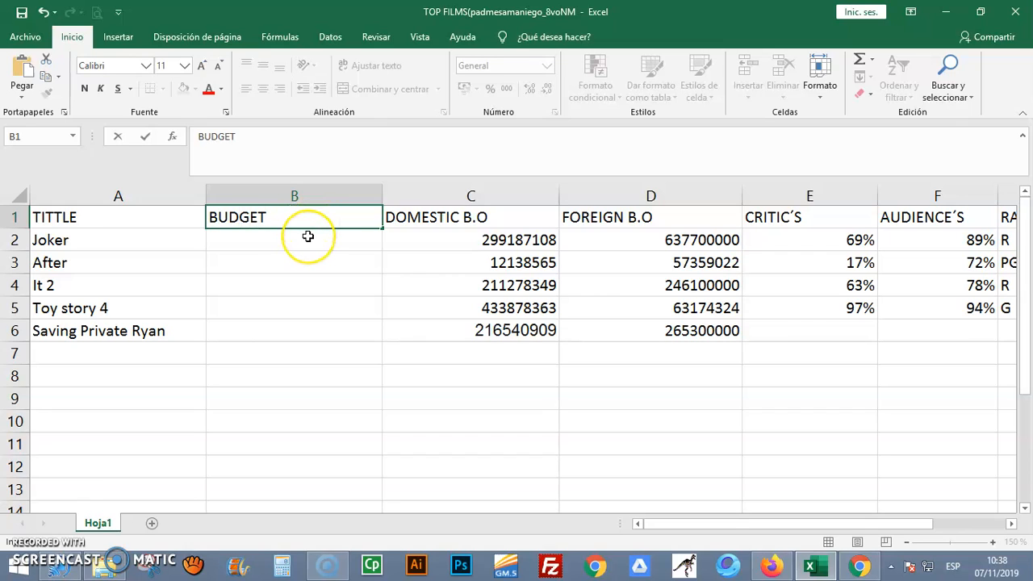
pyautogui.click(307, 236)
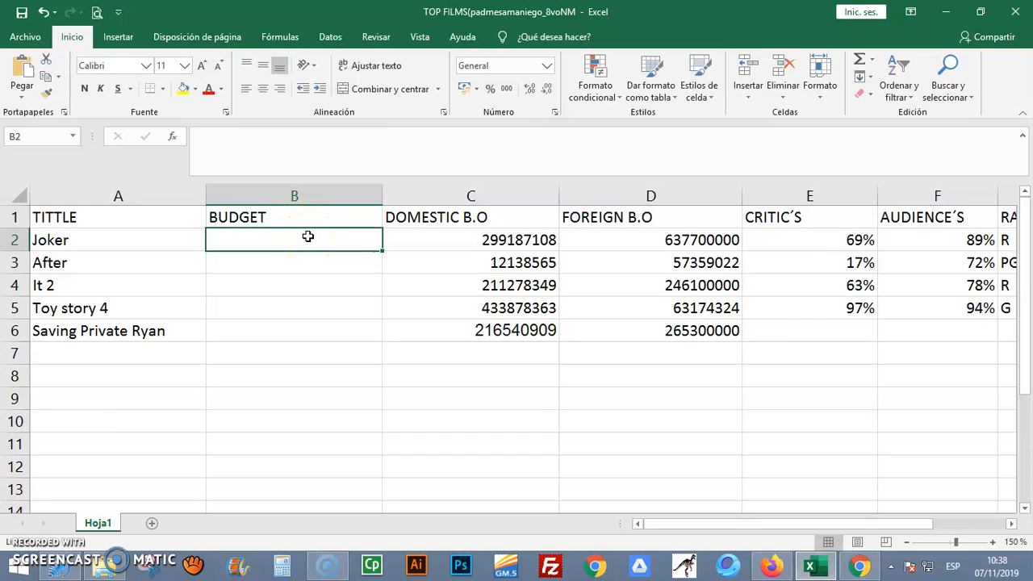
# Select Saving Private Ryan's budget cell, B6, switch to Chrome and copy the film's budget, $70,000,000, from the Box Office Mojo summary
pyautogui.click(349, 329)
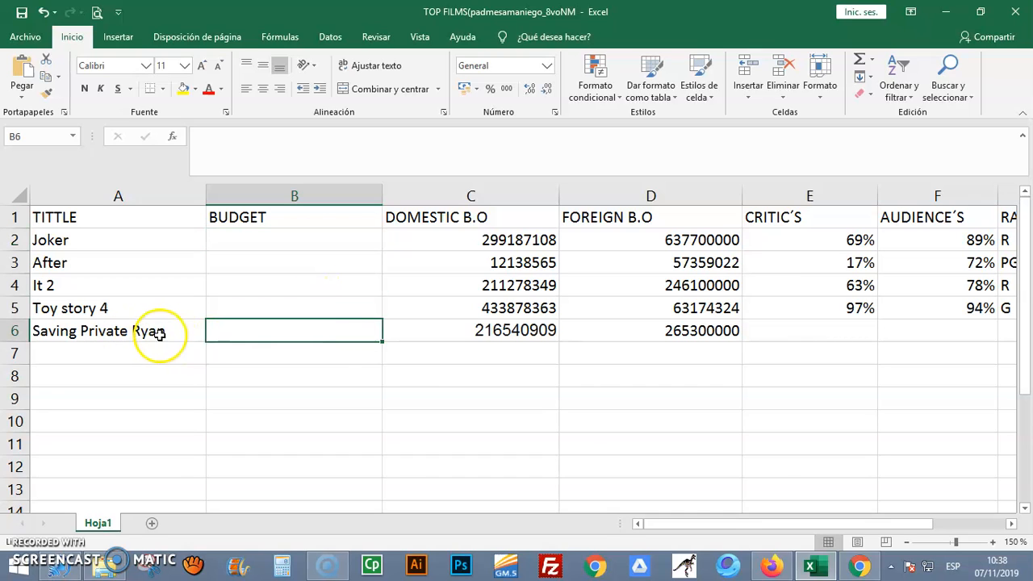
pyautogui.click(859, 566)
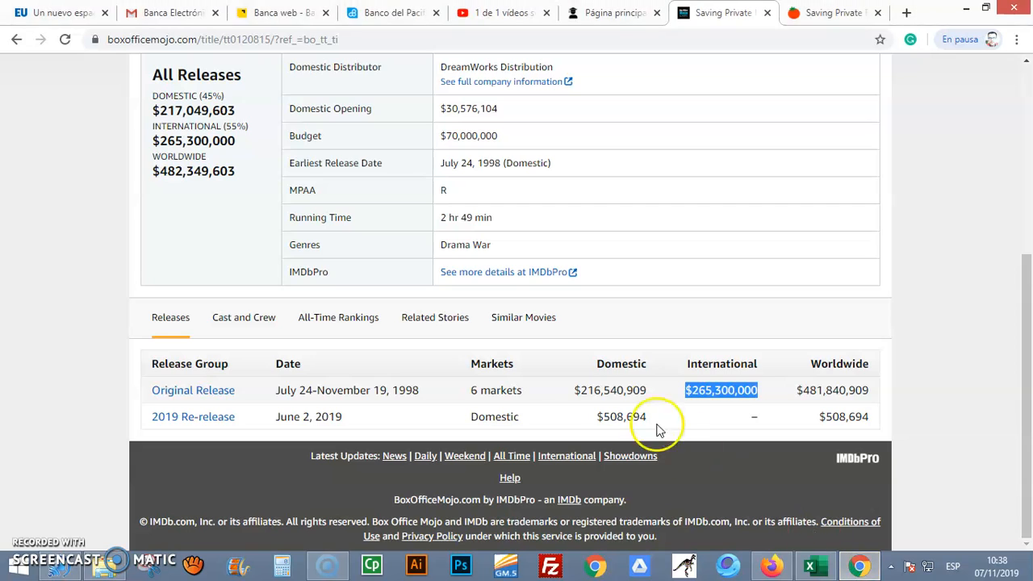
pyautogui.moveTo(287, 136); pyautogui.dragTo(495, 137)
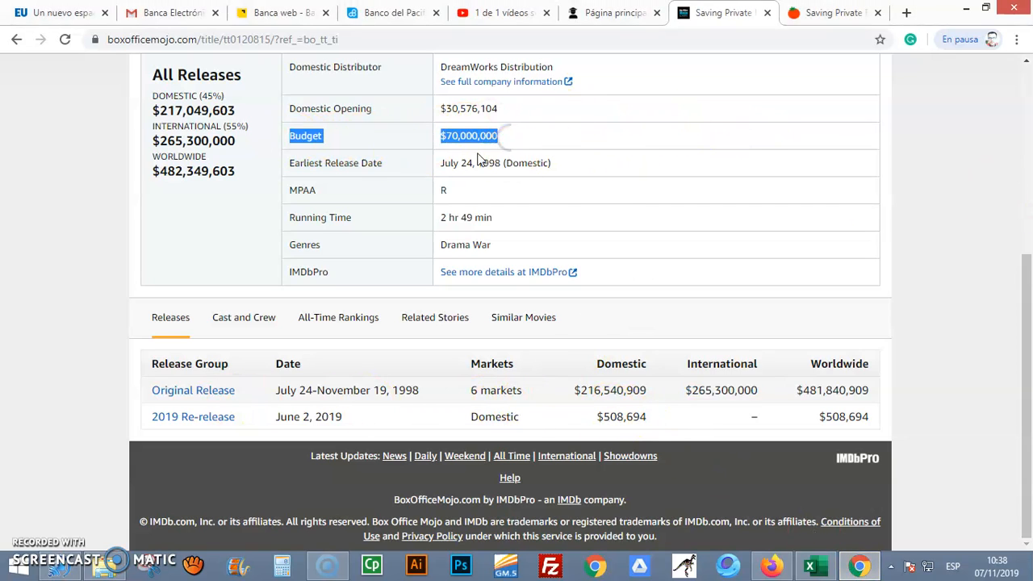
pyautogui.scroll(2, 1014, 312)
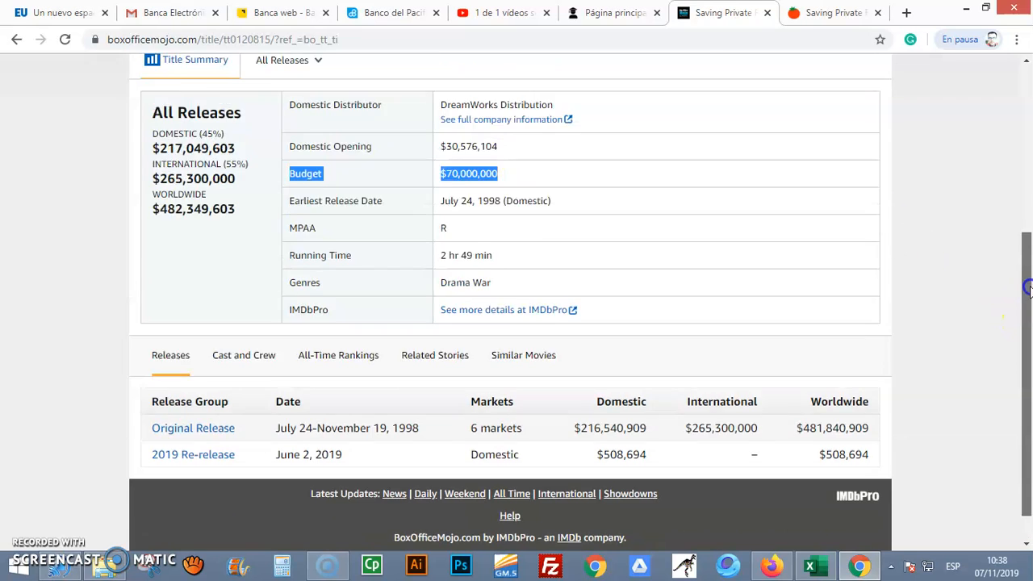
pyautogui.click(208, 177)
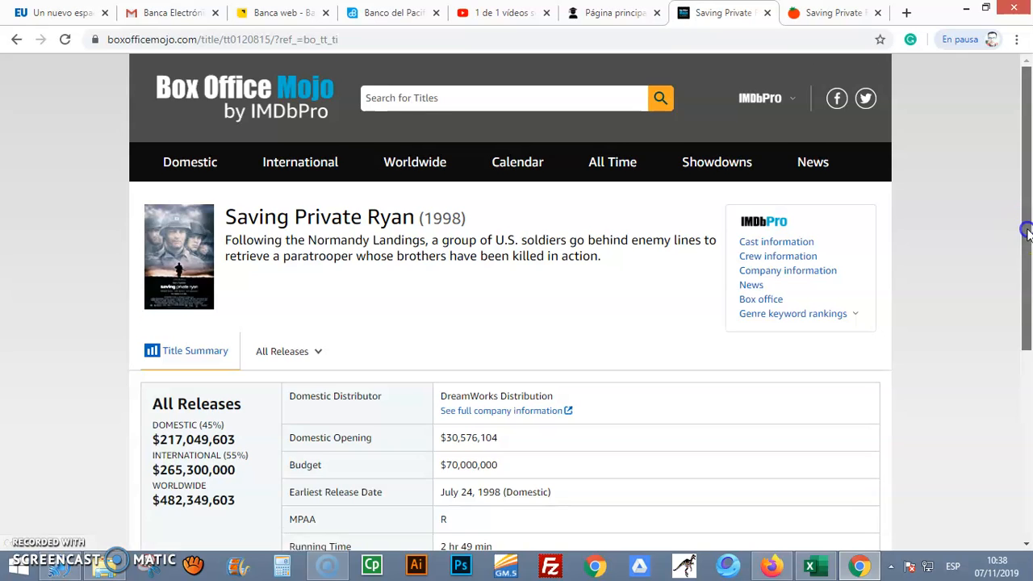
pyautogui.scroll(-1, 1014, 233)
pyautogui.click(270, 265)
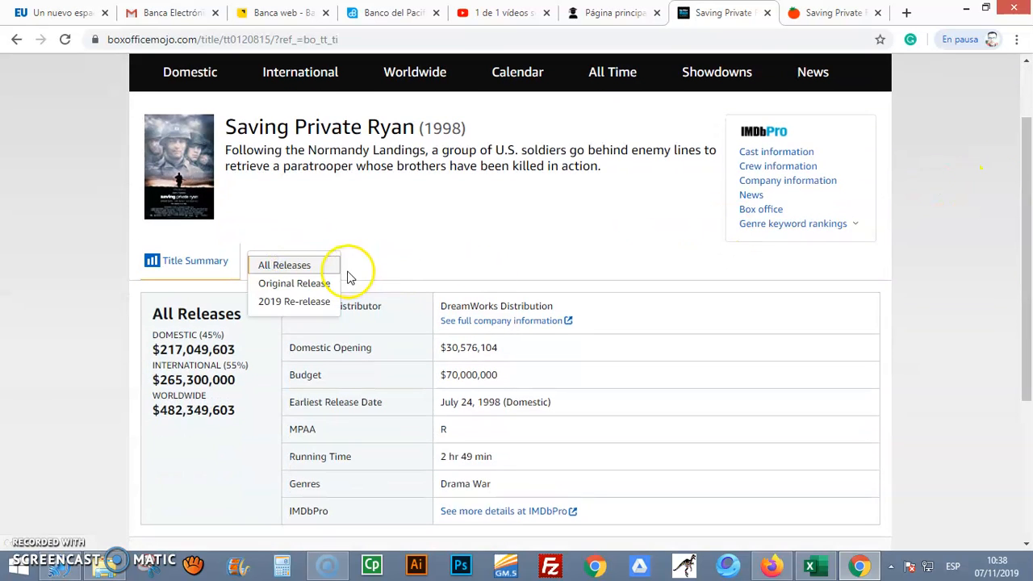
pyautogui.click(560, 253)
pyautogui.moveTo(1025, 220); pyautogui.dragTo(1026, 302)
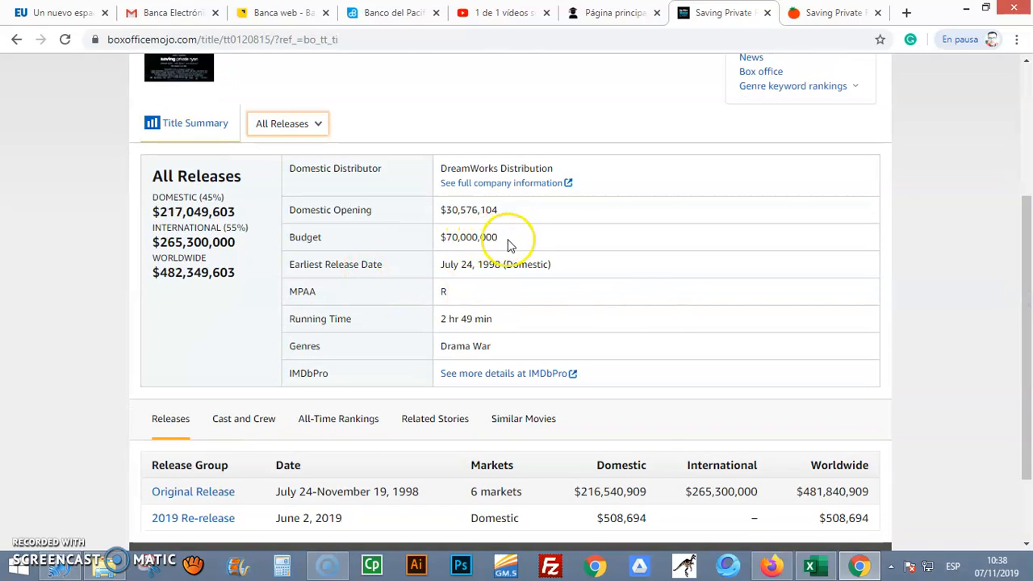
pyautogui.moveTo(512, 239); pyautogui.dragTo(433, 242)
pyautogui.rightClick(456, 236)
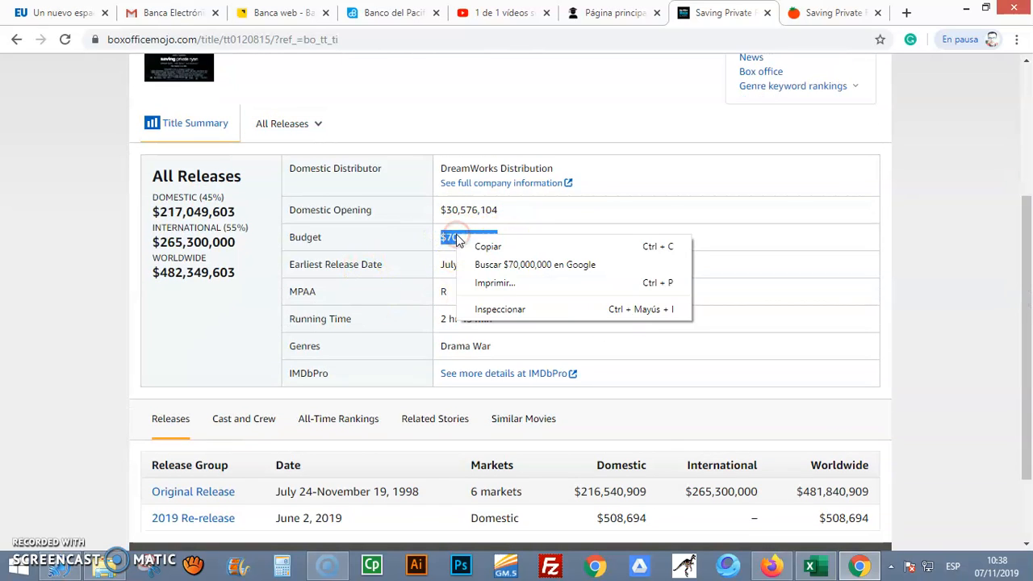
pyautogui.click(492, 255)
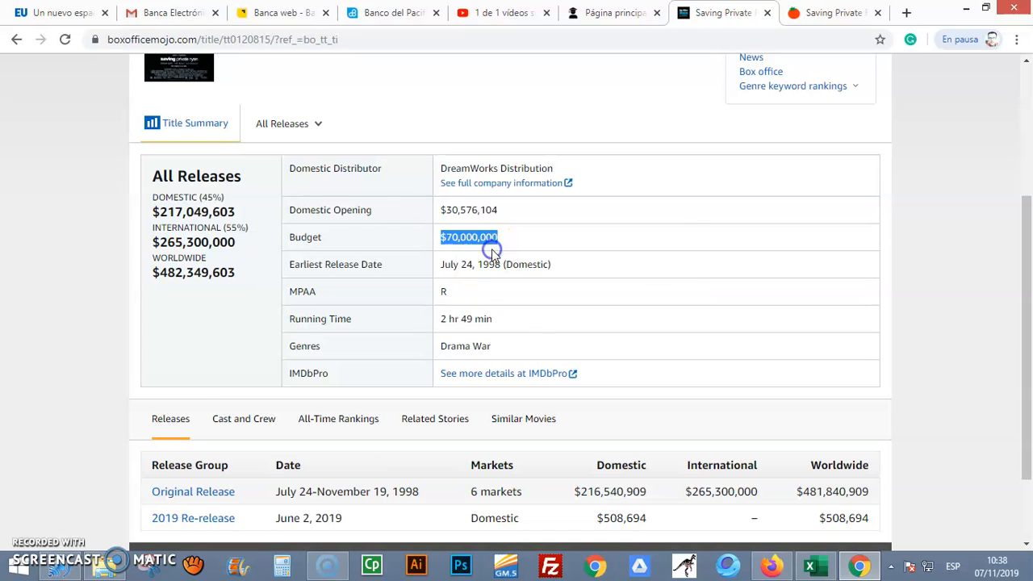
# Switch to Excel and paste the copied budget into B6
pyautogui.click(809, 564)
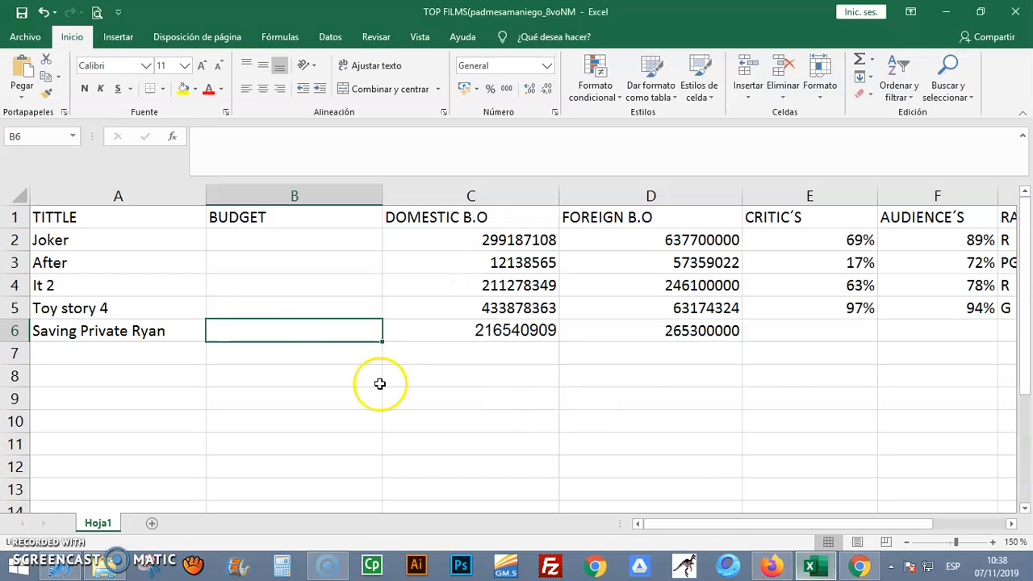
pyautogui.rightClick(295, 330)
pyautogui.click(330, 78)
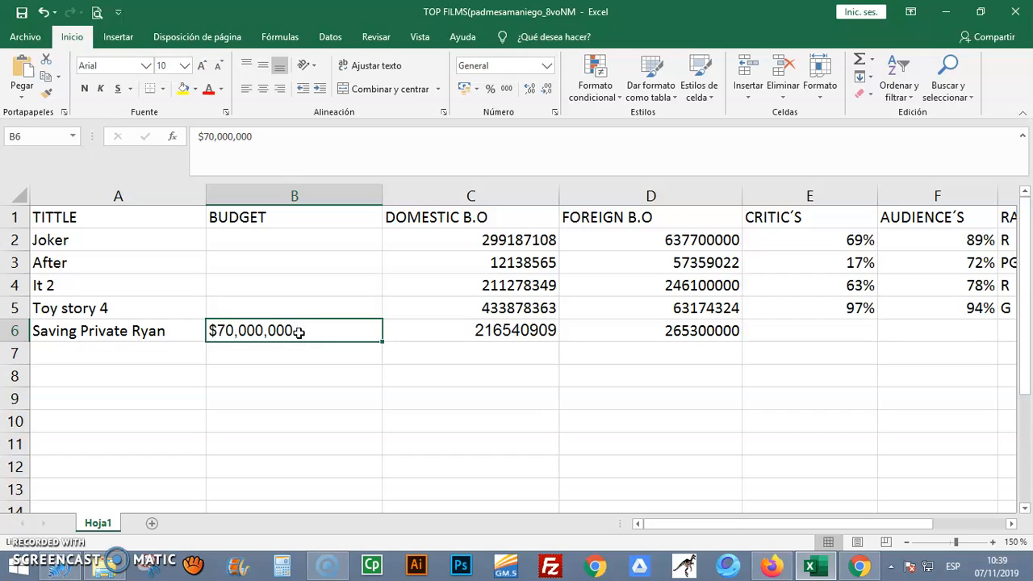
# Remove the commas and dollar sign from the budget in B6 so the cell holds 70000000
pyautogui.doubleClick(280, 330)
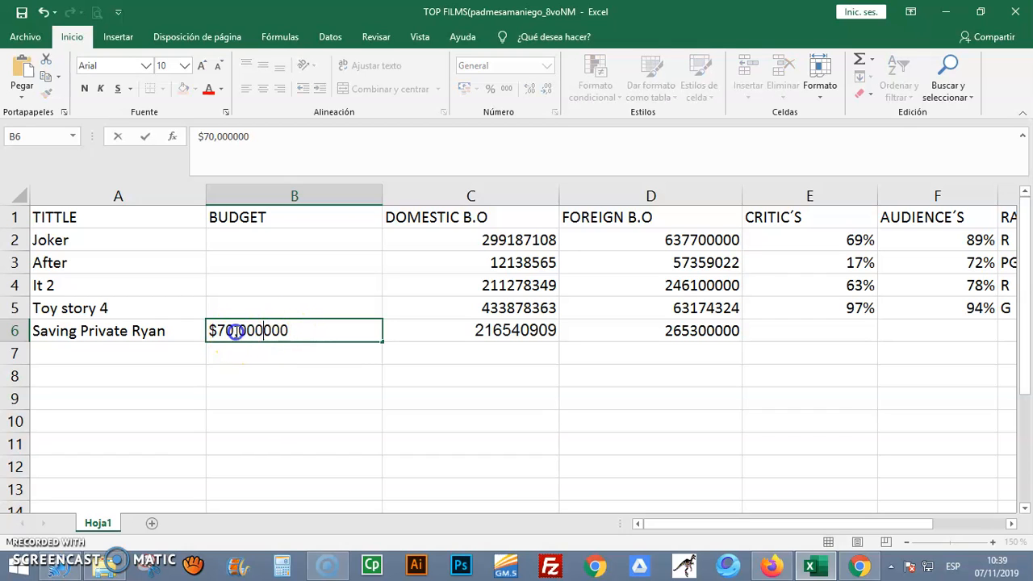
pyautogui.click(237, 331)
pyautogui.press('BackSpace')
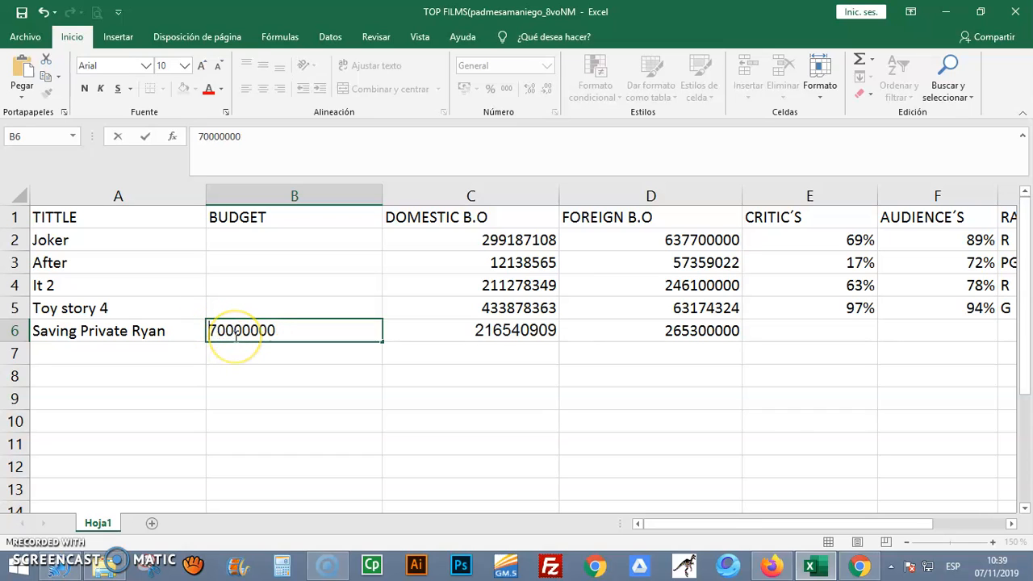
pyautogui.press('Return')
pyautogui.click(295, 333)
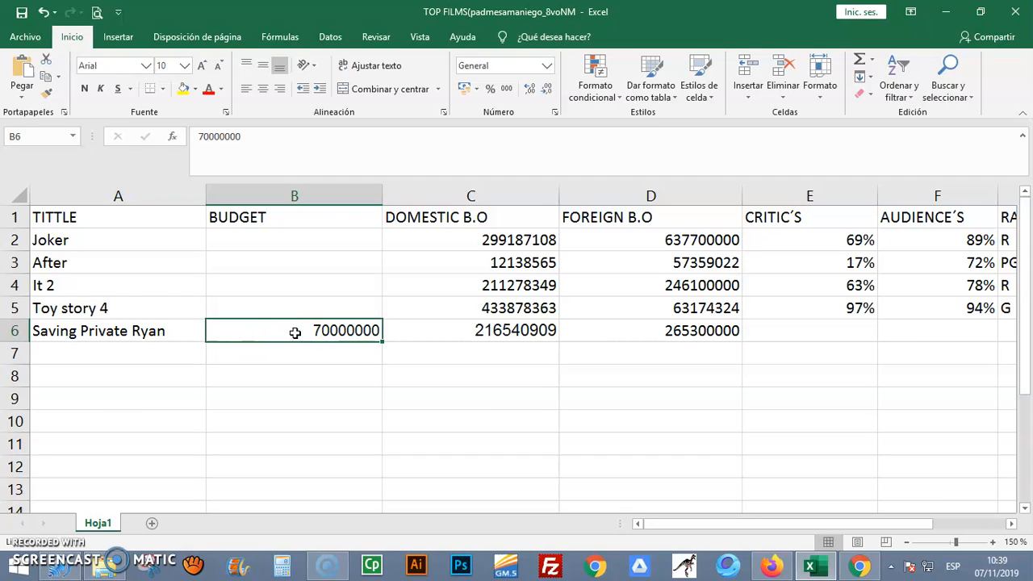
# Fill in the other films' budgets in B2 to B5: Joker 56000000, After 23400000, It 2 78000000, Toy story 4 98000000
pyautogui.click(325, 234)
pyautogui.click(325, 265)
pyautogui.click(325, 288)
pyautogui.click(330, 312)
pyautogui.click(339, 288)
pyautogui.click(338, 264)
pyautogui.click(337, 236)
pyautogui.click(337, 254)
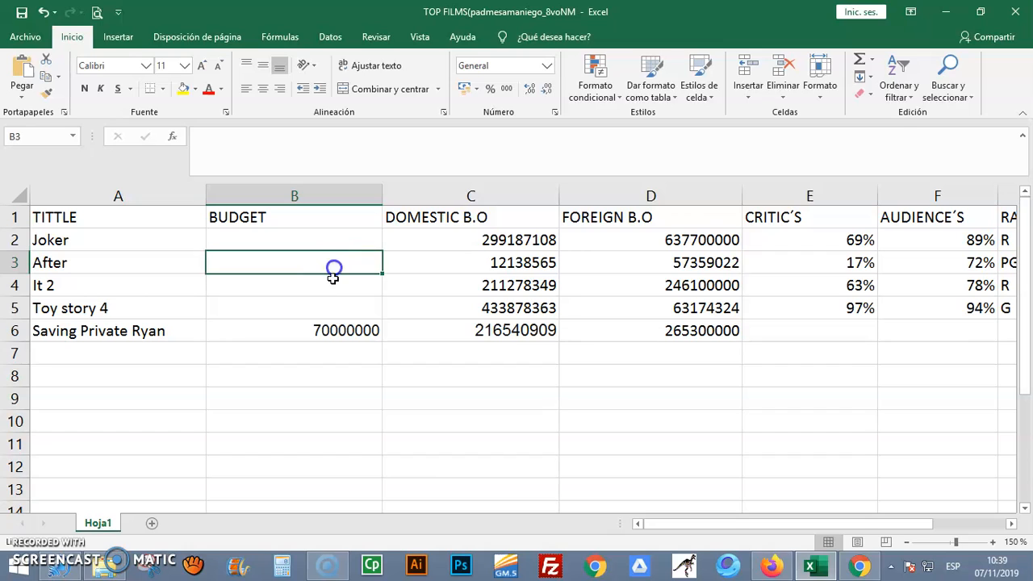
pyautogui.click(332, 292)
pyautogui.click(332, 304)
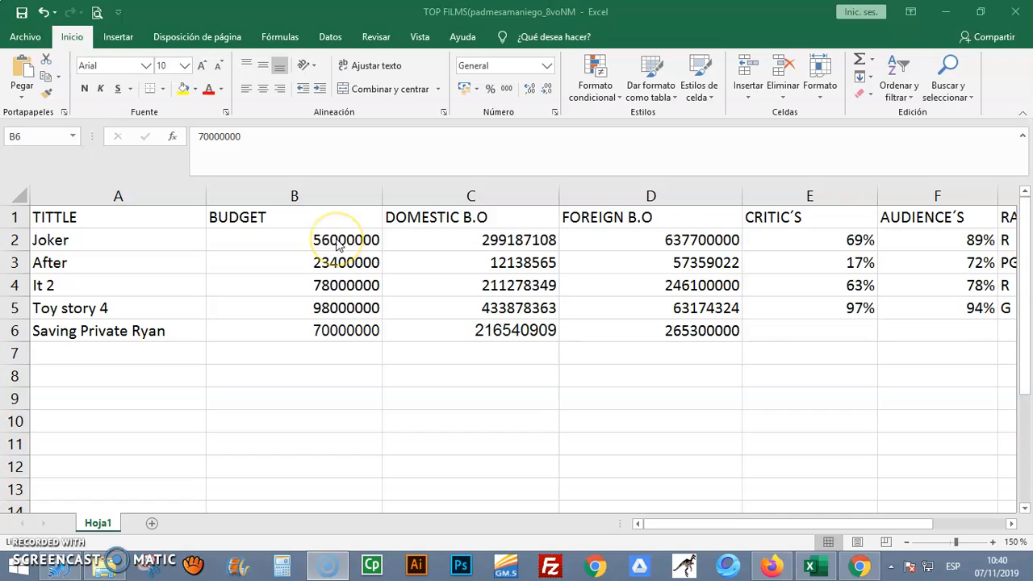
pyautogui.click(333, 337)
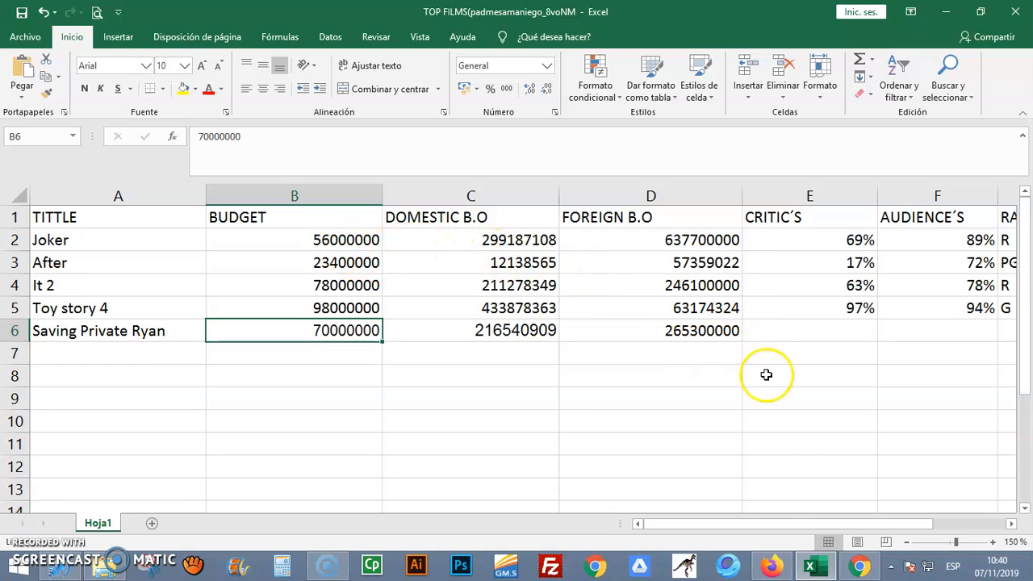
# Select E6 in the critics column, switch to Chrome and look up Saving Private Ryan's Tomatometer and audience score on Rotten Tomatoes
pyautogui.moveTo(755, 523); pyautogui.dragTo(799, 524)
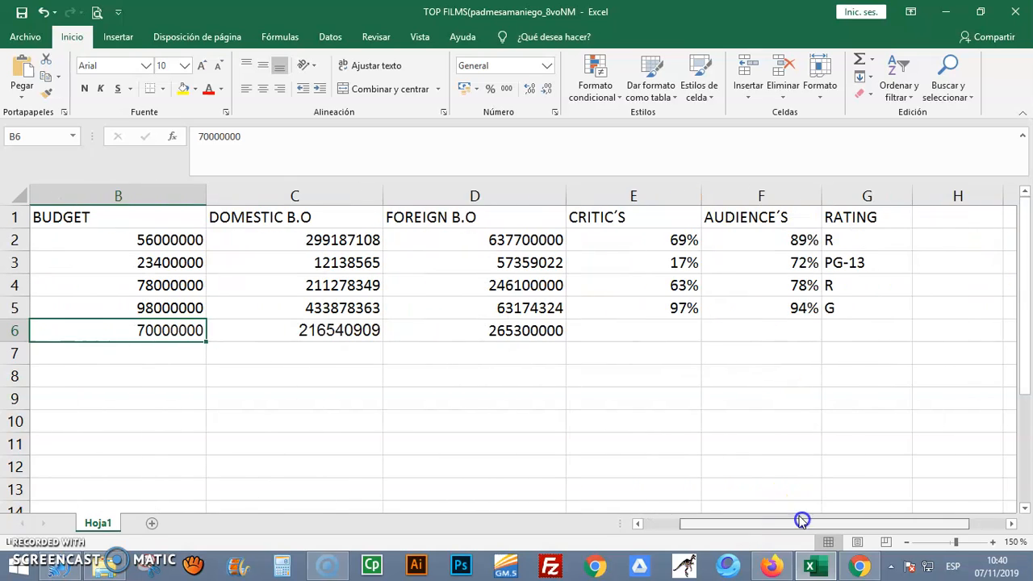
pyautogui.click(664, 328)
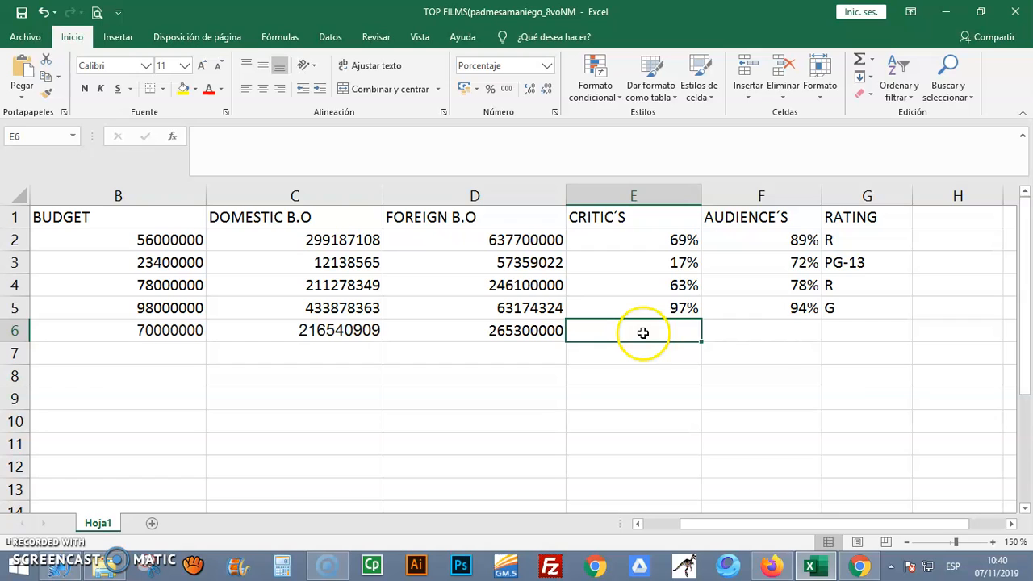
pyautogui.click(769, 334)
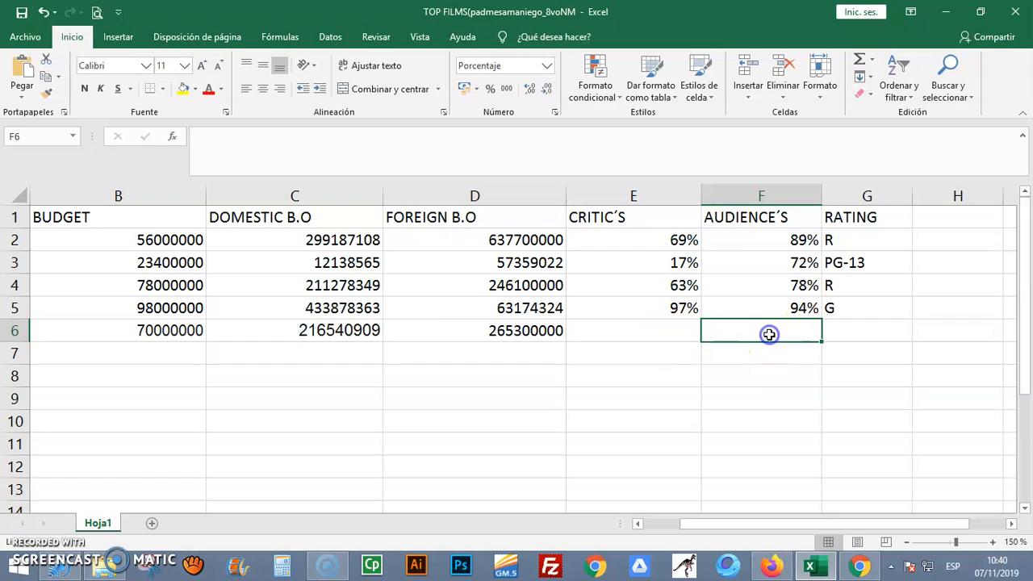
pyautogui.click(664, 310)
pyautogui.click(761, 307)
pyautogui.click(675, 329)
pyautogui.click(725, 331)
pyautogui.click(673, 332)
pyautogui.click(856, 567)
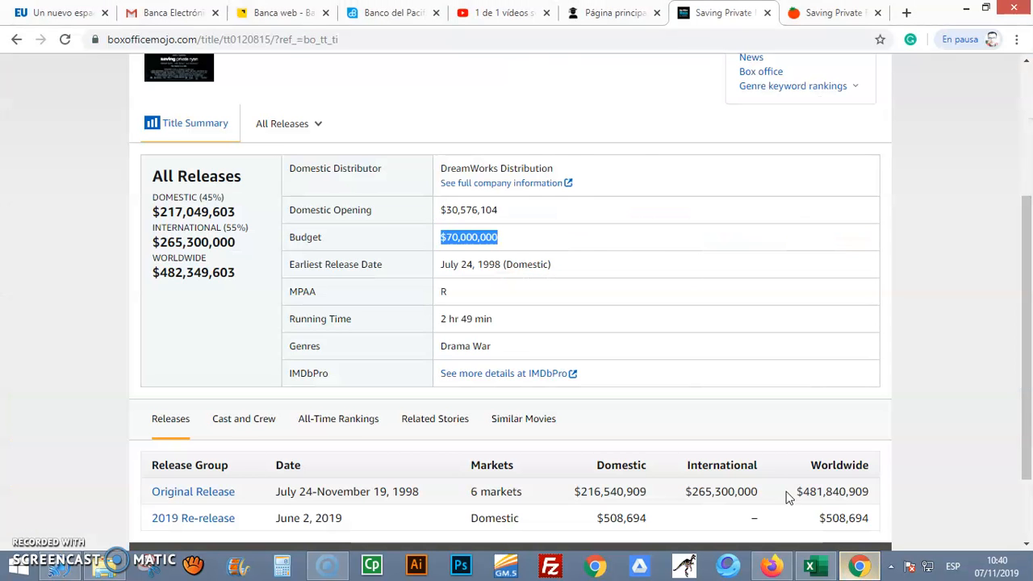
pyautogui.click(805, 15)
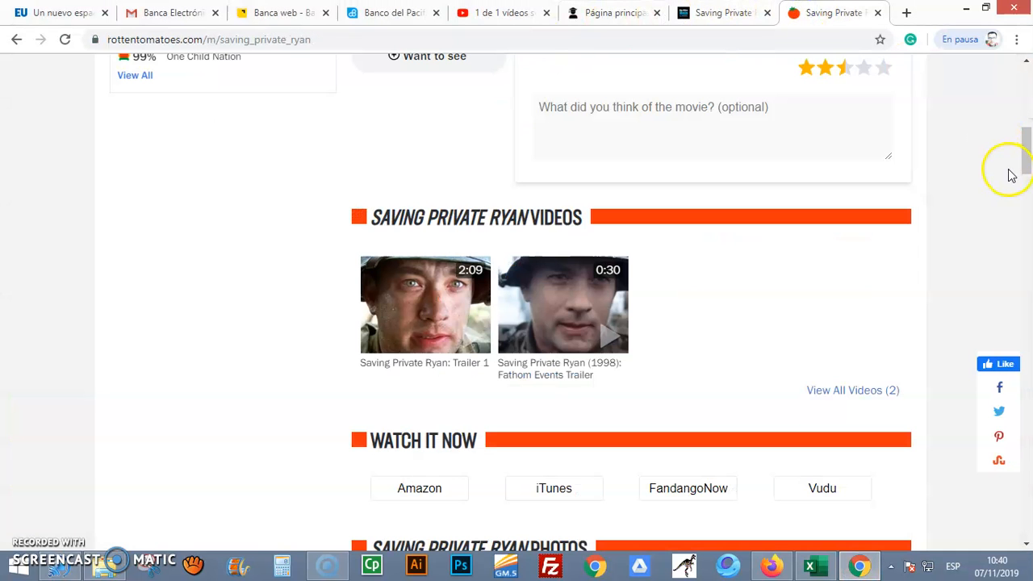
pyautogui.moveTo(1023, 161); pyautogui.dragTo(1023, 88)
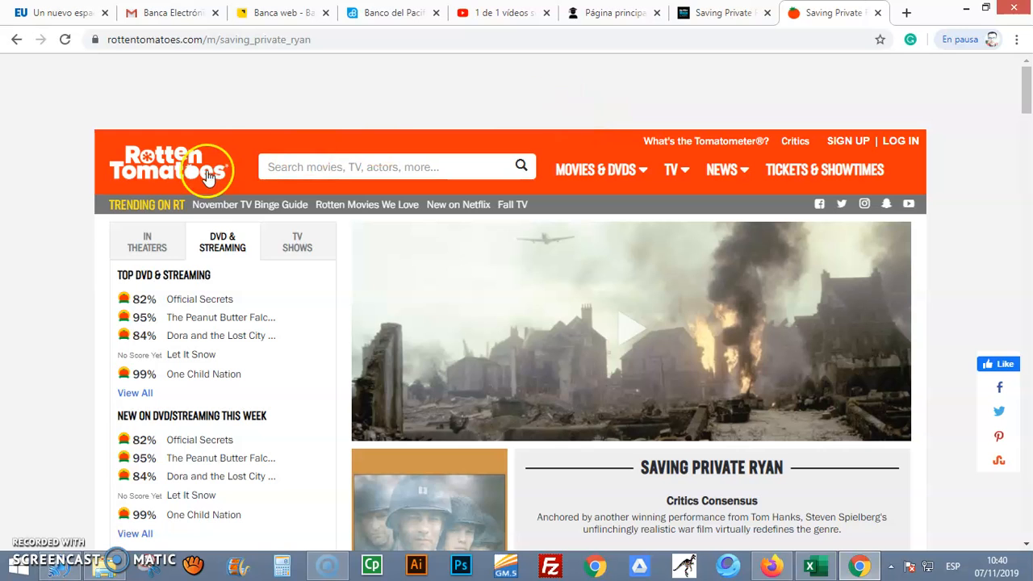
pyautogui.moveTo(1023, 85); pyautogui.dragTo(1027, 121)
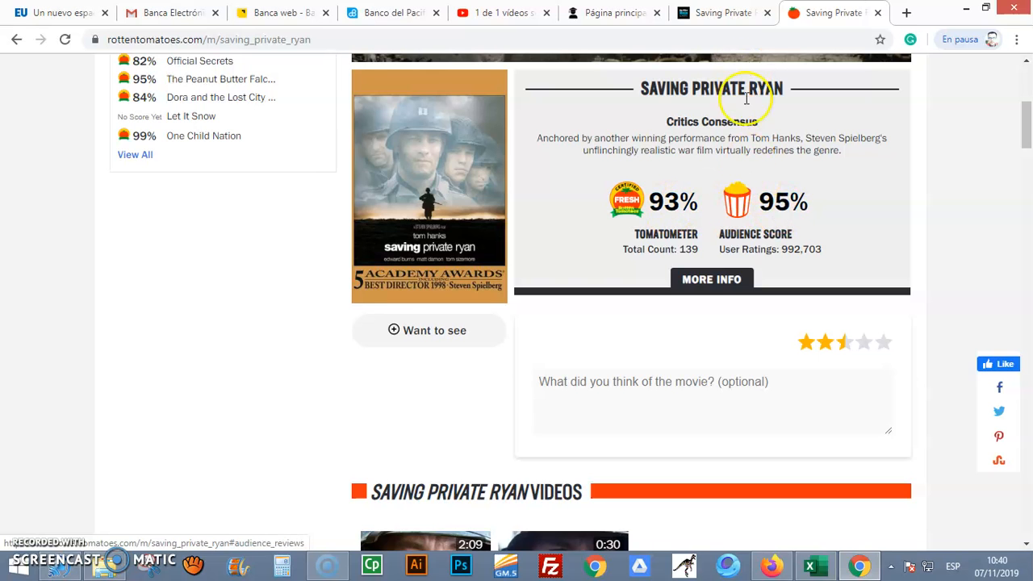
# Switch to Excel and enter Saving Private Ryan's critics score of 93% in E6 and audience score of 95% in F6
pyautogui.click(812, 566)
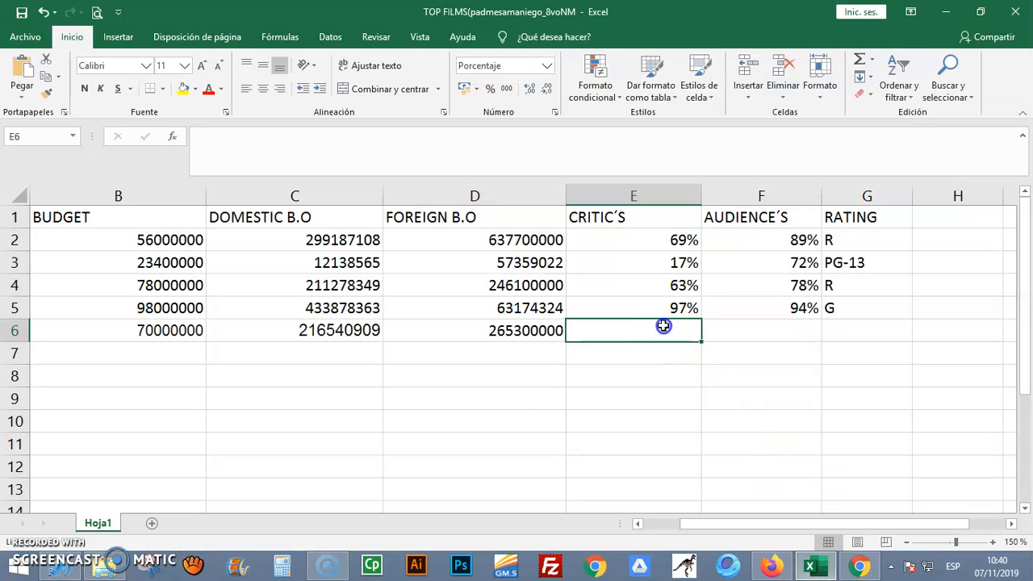
pyautogui.write('93')
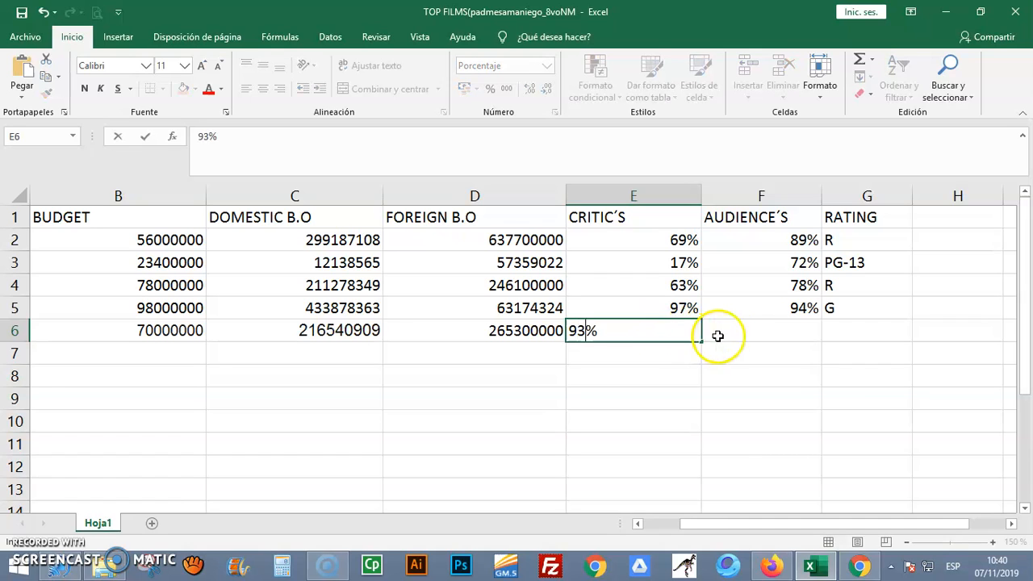
pyautogui.click(787, 335)
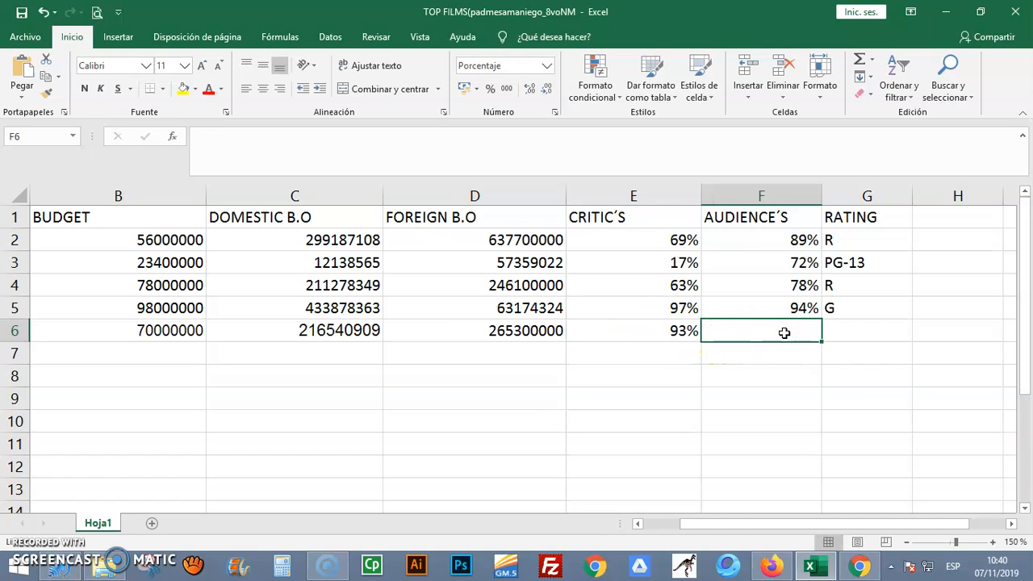
pyautogui.write('95')
pyautogui.click(776, 362)
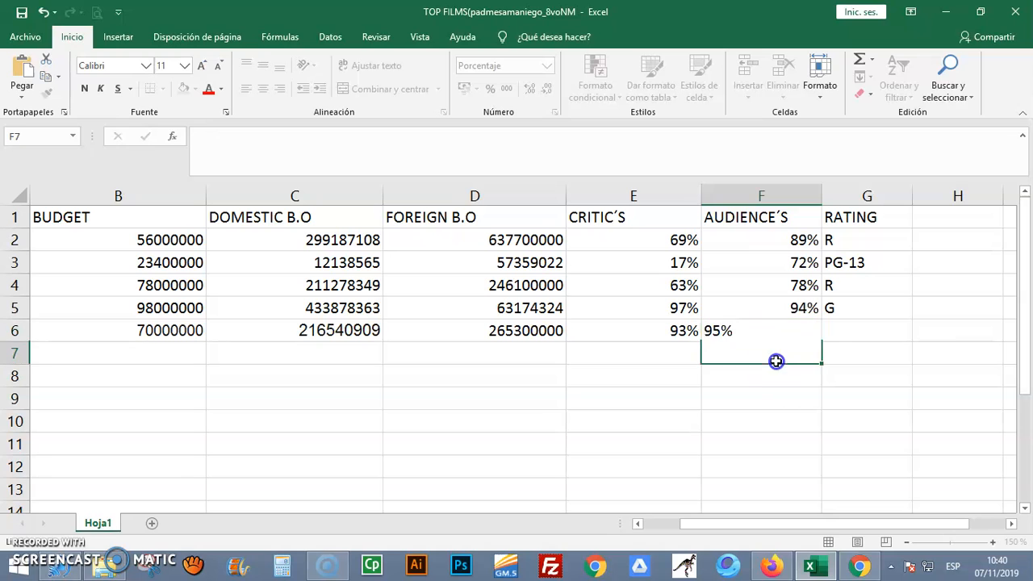
# Select G6 in the rating column, switch to Chrome and check Saving Private Ryan's rating on Rotten Tomatoes and its MPAA entry on Box Office Mojo
pyautogui.click(858, 334)
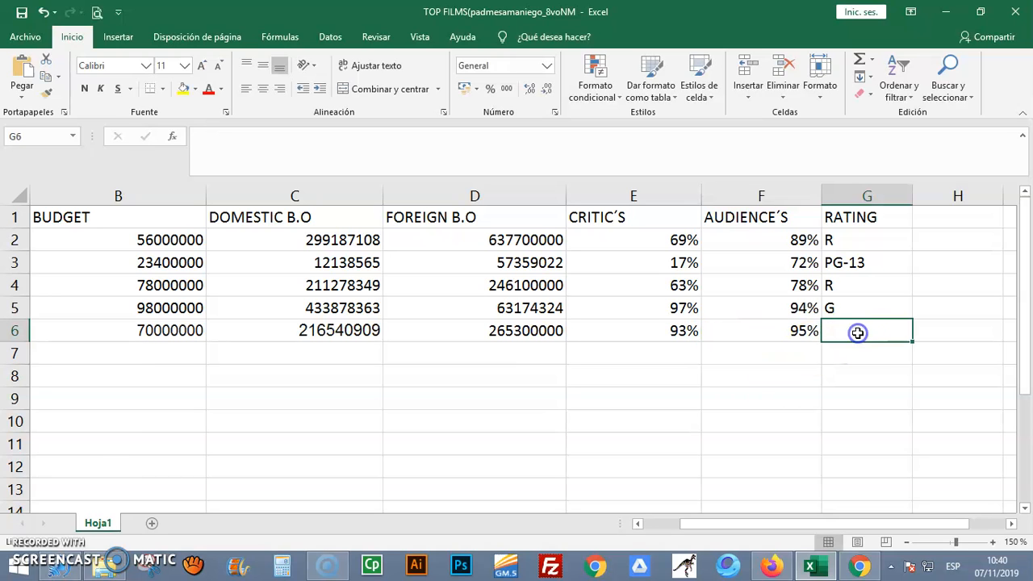
pyautogui.click(859, 565)
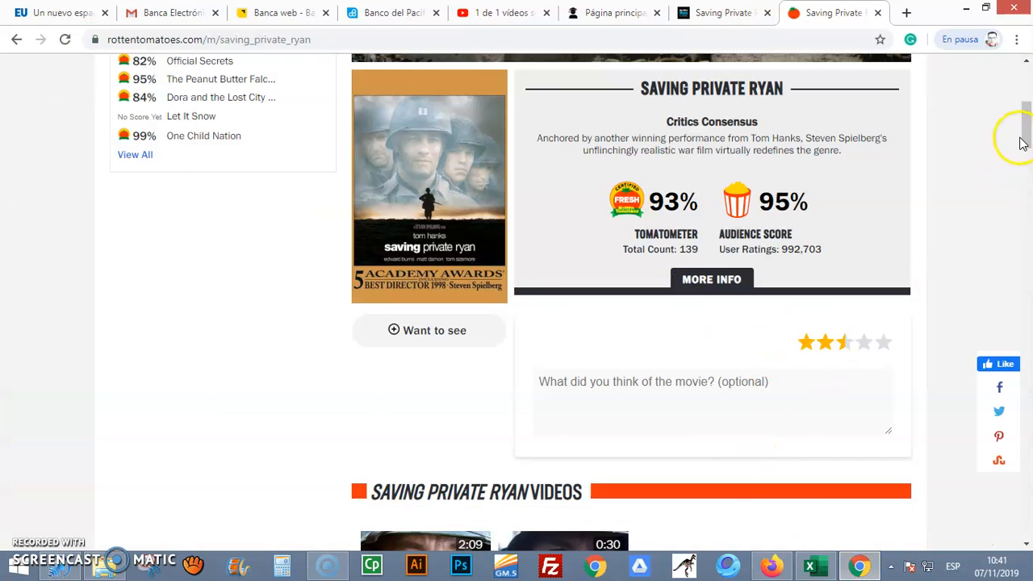
pyautogui.moveTo(1022, 132); pyautogui.dragTo(1026, 228)
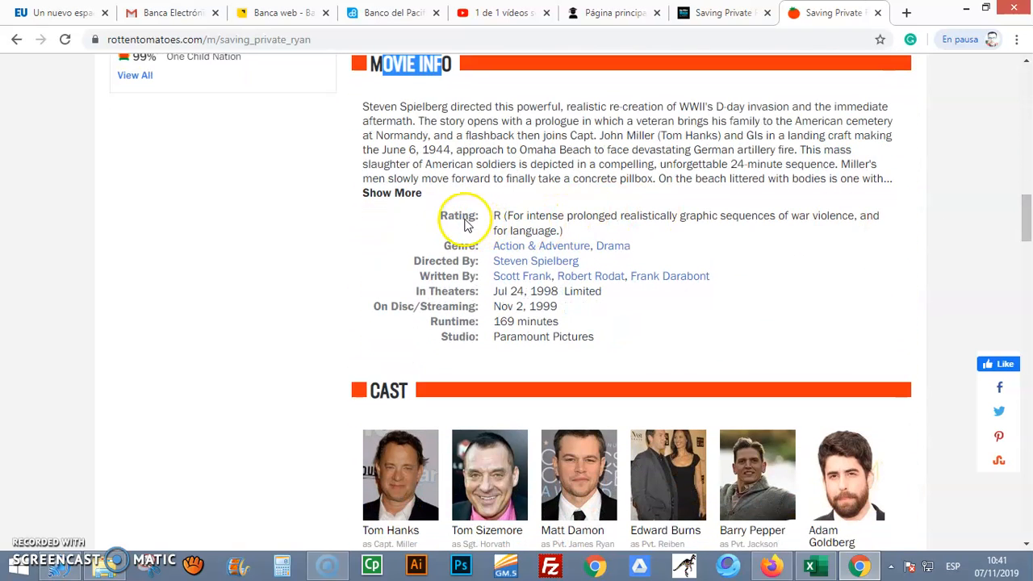
pyautogui.tripleClick(498, 221)
pyautogui.click(498, 218)
pyautogui.click(720, 18)
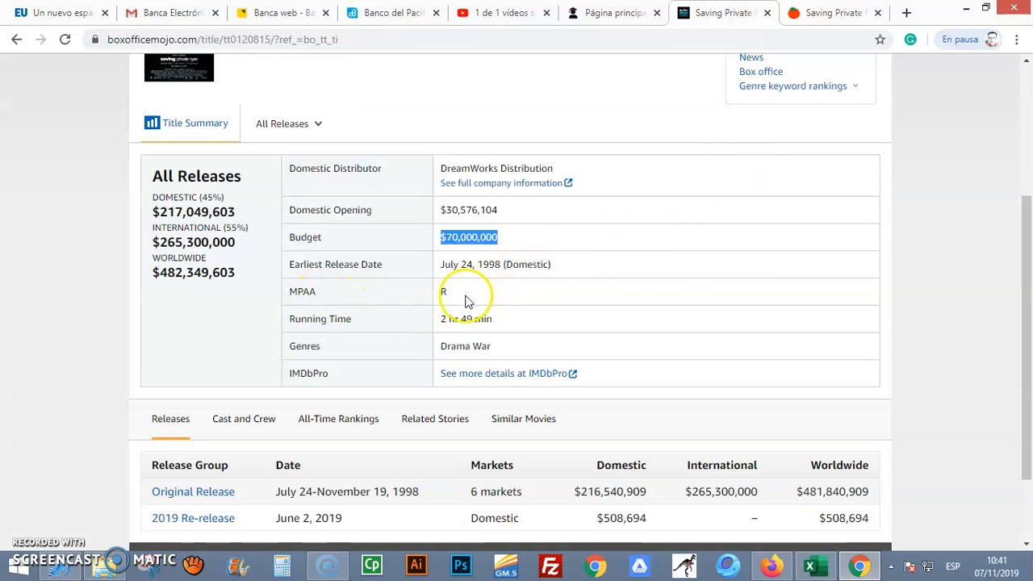
pyautogui.moveTo(1021, 283)
pyautogui.mouseDown()
pyautogui.moveTo(1021, 191)
pyautogui.moveTo(1018, 263)
pyautogui.mouseUp()
pyautogui.doubleClick(302, 331)
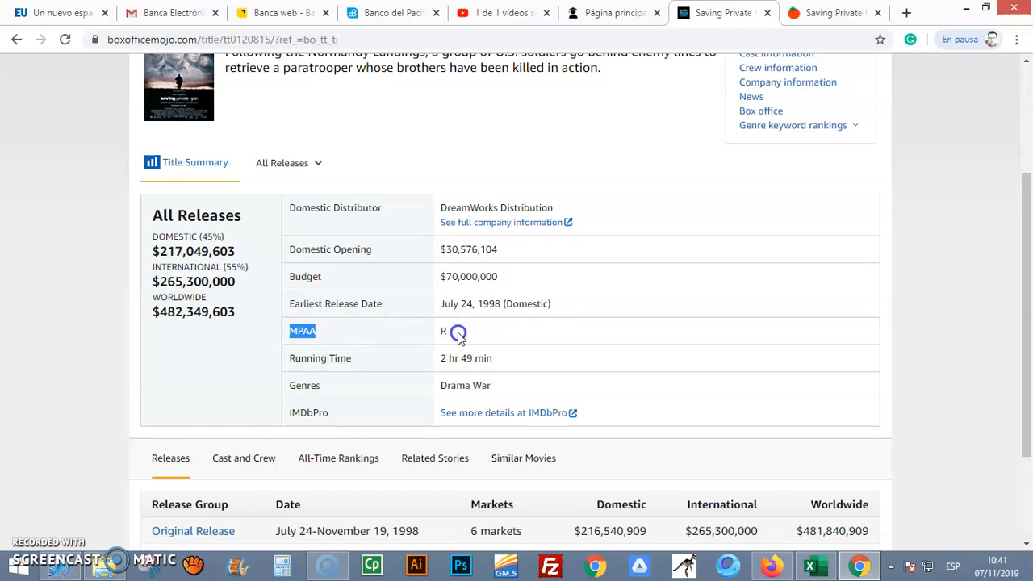
# Switch to Excel and enter Saving Private Ryan's rating R in G6
pyautogui.click(809, 565)
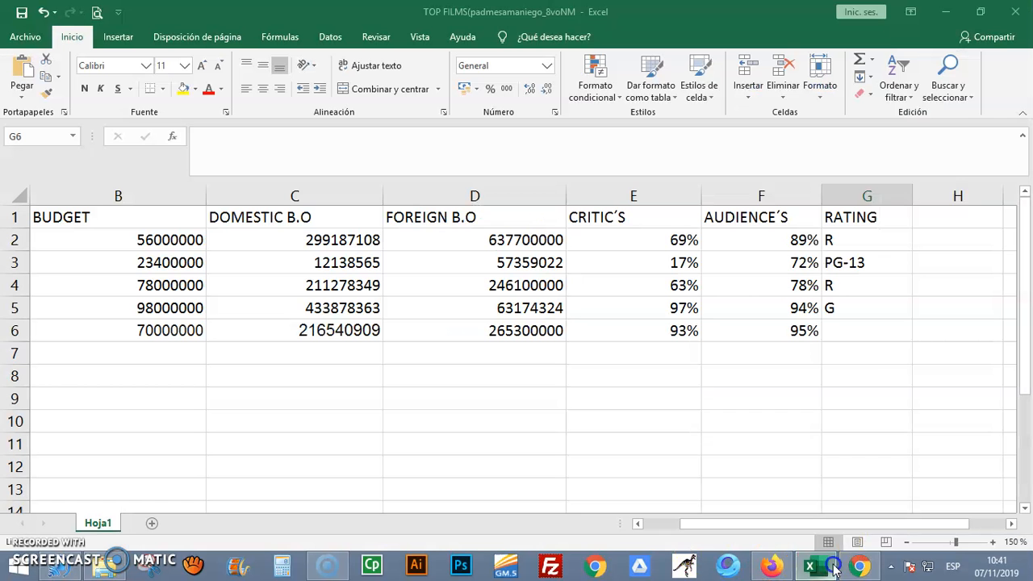
pyautogui.write('R')
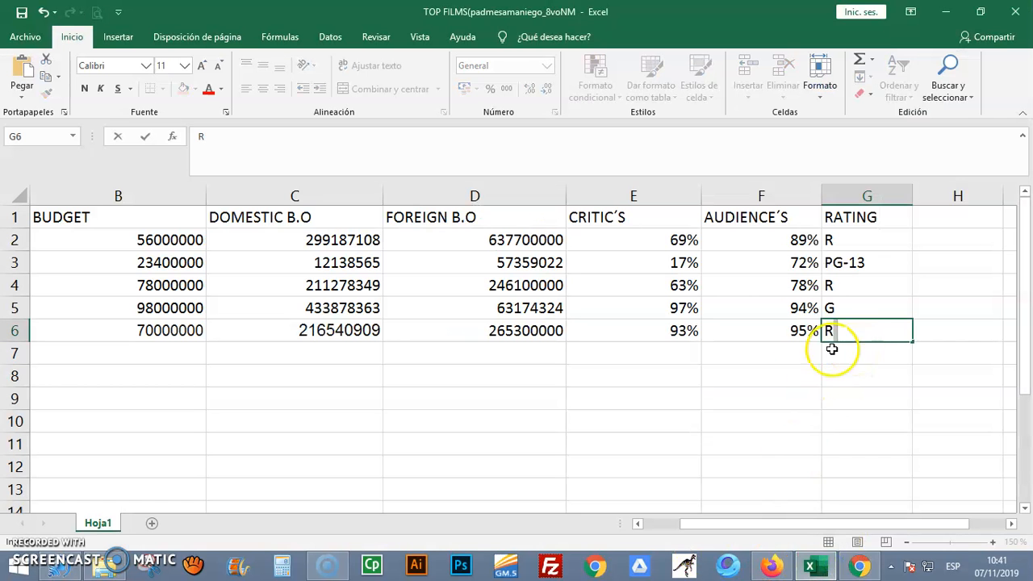
pyautogui.click(767, 356)
# Select the budget, domestic and foreign box office figures in B2:D6 and apply the Moneda number format
pyautogui.moveTo(746, 526); pyautogui.dragTo(661, 525)
pyautogui.click(345, 242)
pyautogui.moveTo(345, 246); pyautogui.dragTo(637, 326)
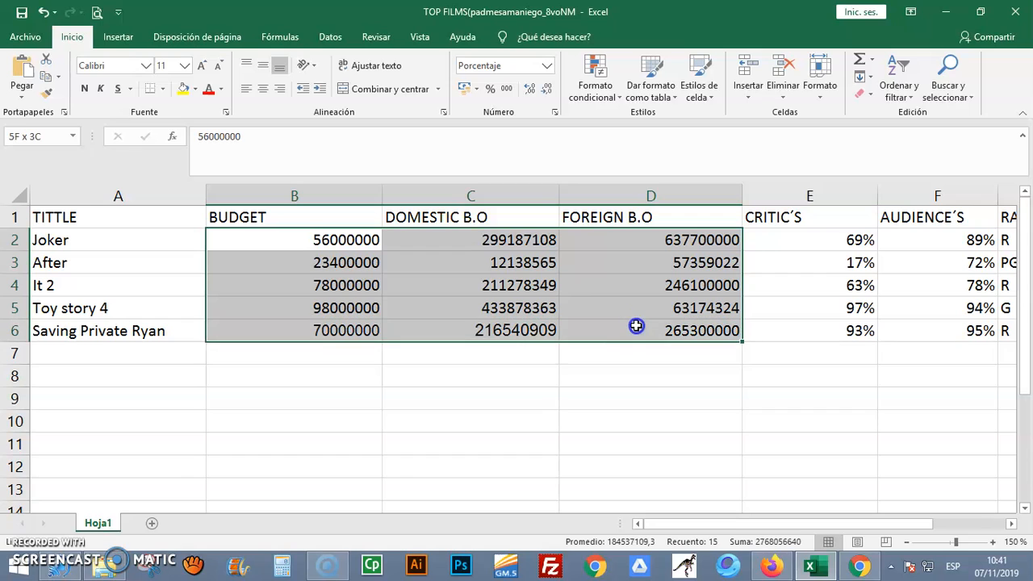
pyautogui.click(512, 70)
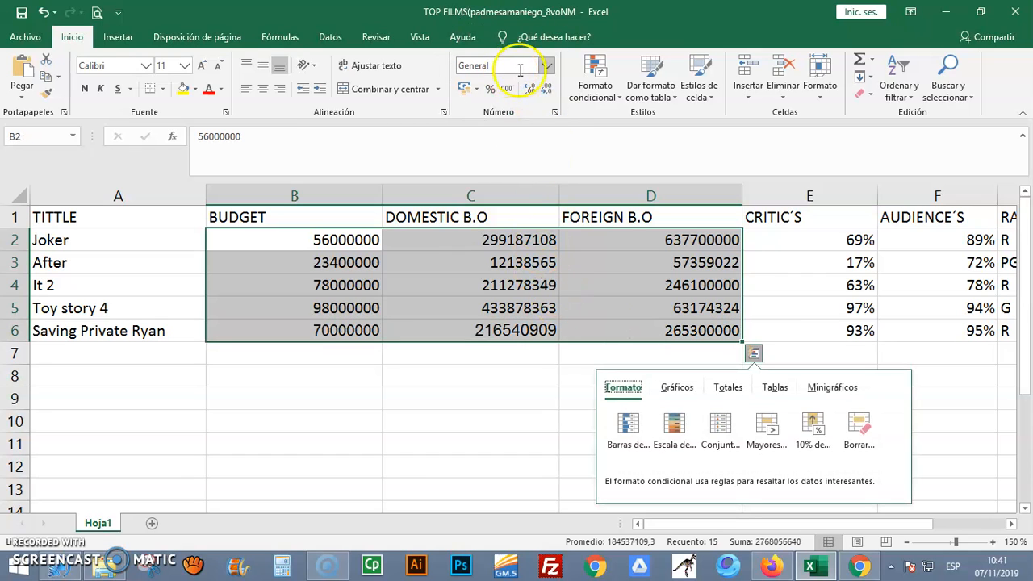
pyautogui.click(548, 66)
pyautogui.click(549, 68)
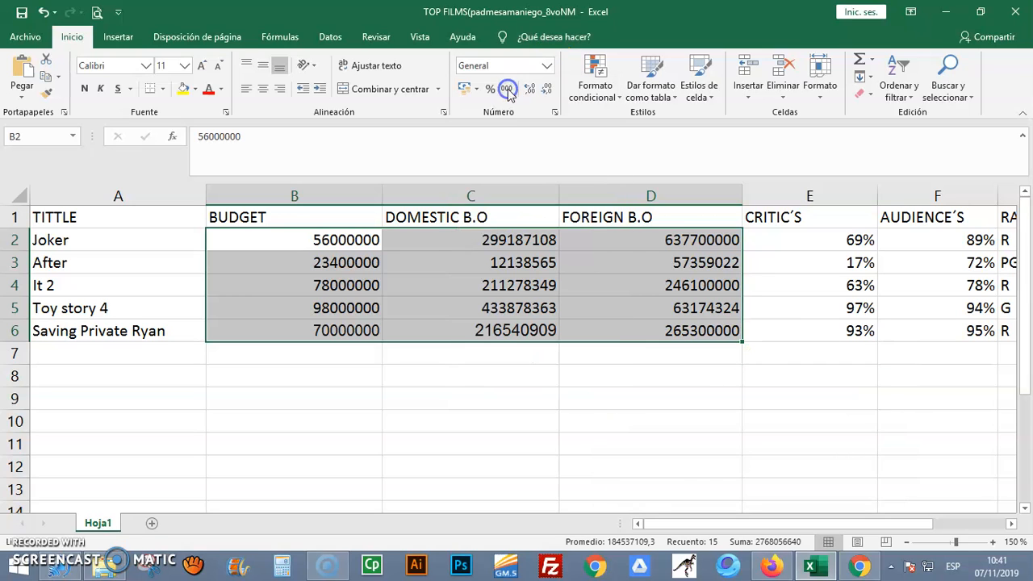
pyautogui.click(548, 68)
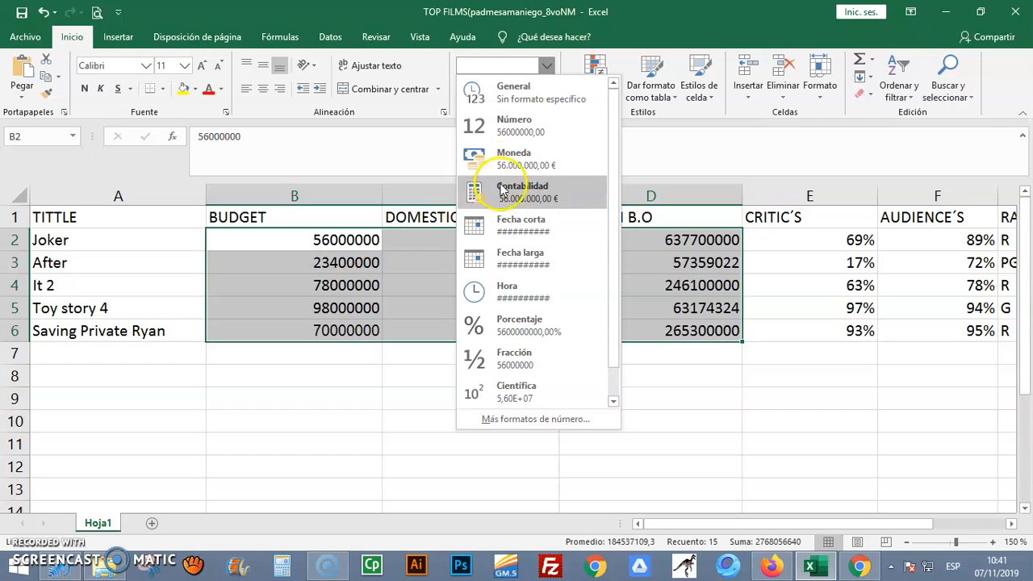
pyautogui.click(514, 165)
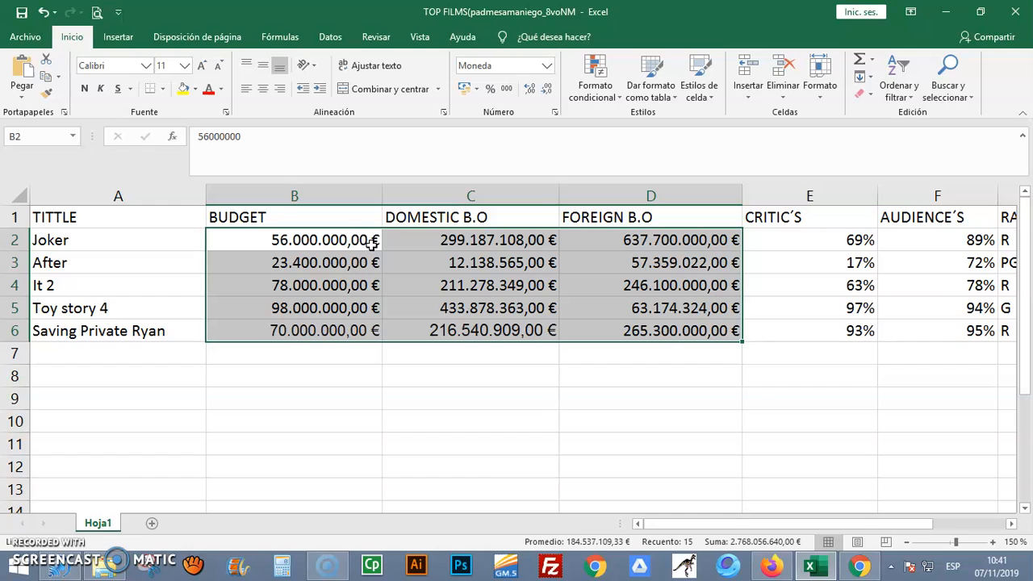
# Change the currency symbol of B2:D6 to $ Inglés (Estados Unidos) in the detailed number format settings
pyautogui.click(549, 68)
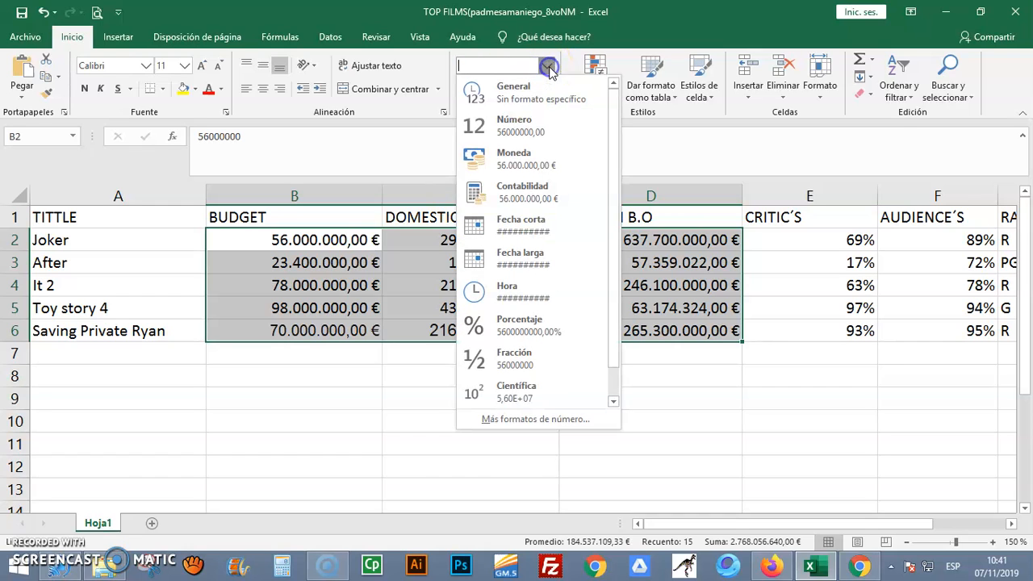
pyautogui.click(535, 419)
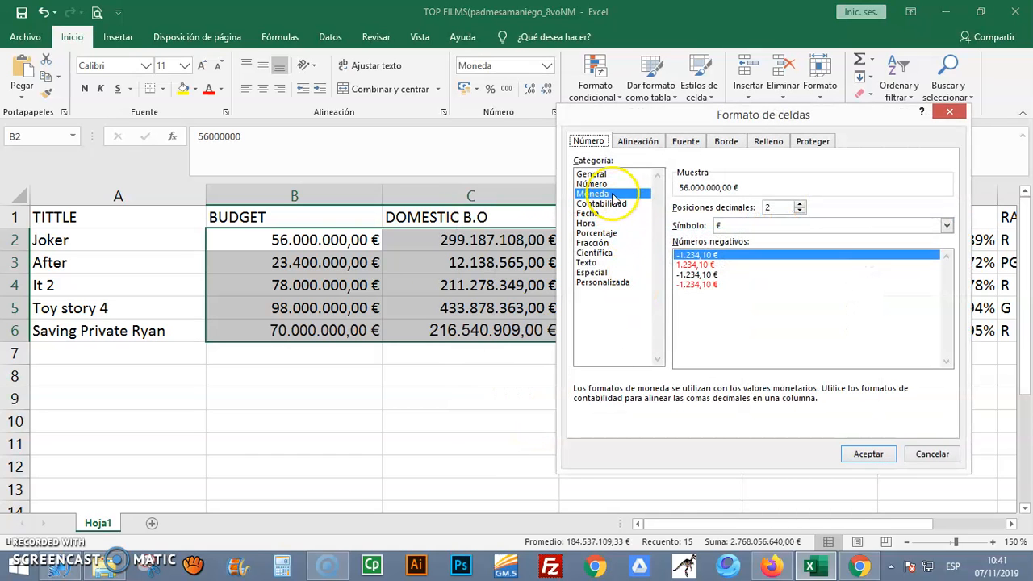
pyautogui.click(741, 225)
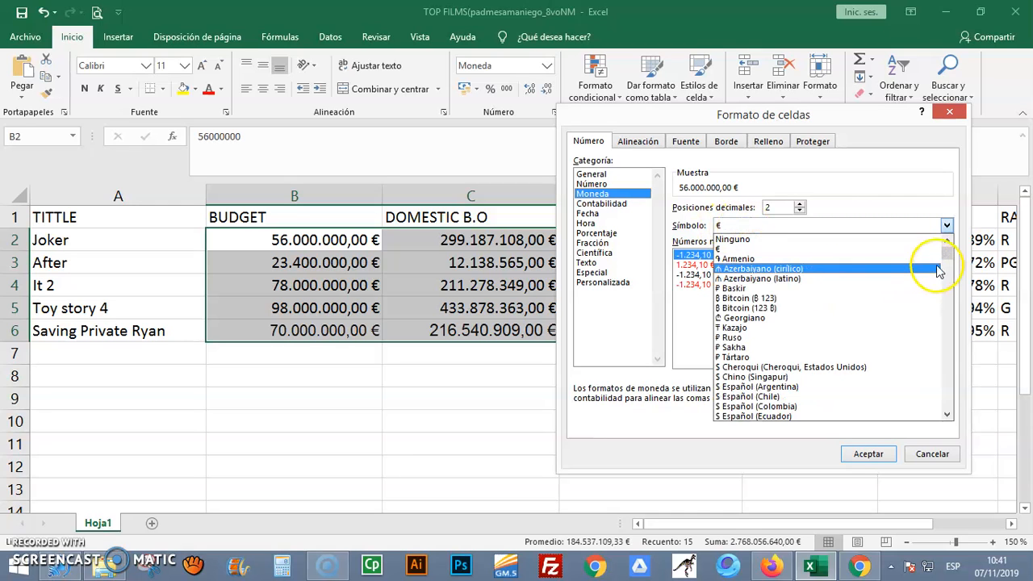
pyautogui.moveTo(946, 256)
pyautogui.mouseDown()
pyautogui.moveTo(949, 282)
pyautogui.moveTo(947, 259)
pyautogui.mouseUp()
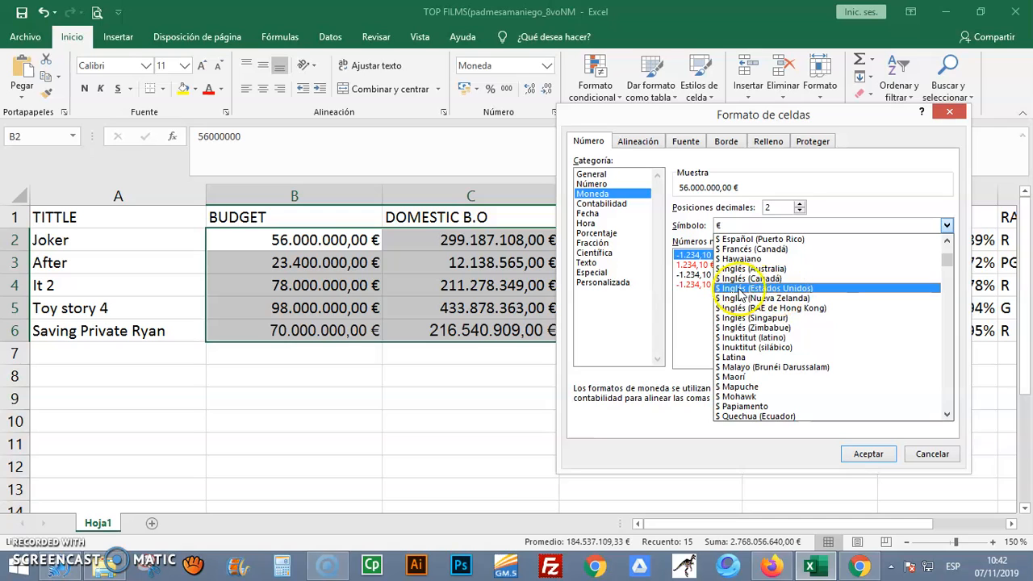
pyautogui.click(780, 292)
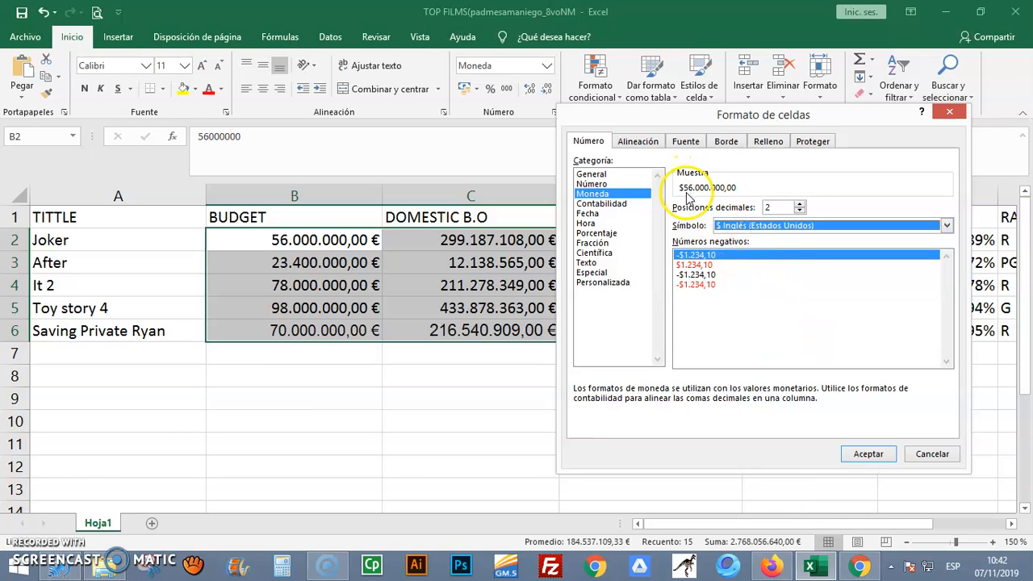
pyautogui.click(799, 211)
pyautogui.click(799, 210)
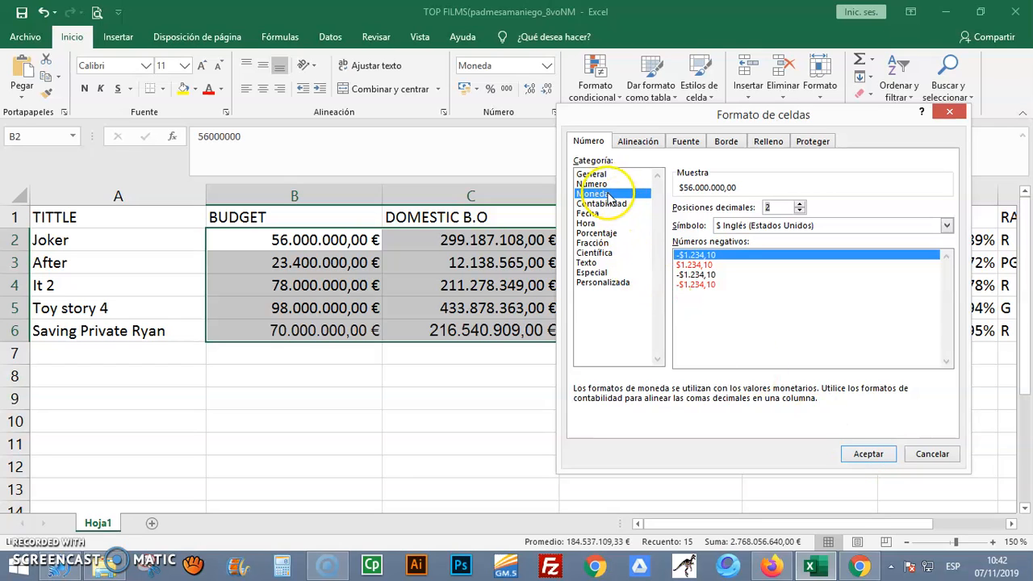
pyautogui.click(871, 456)
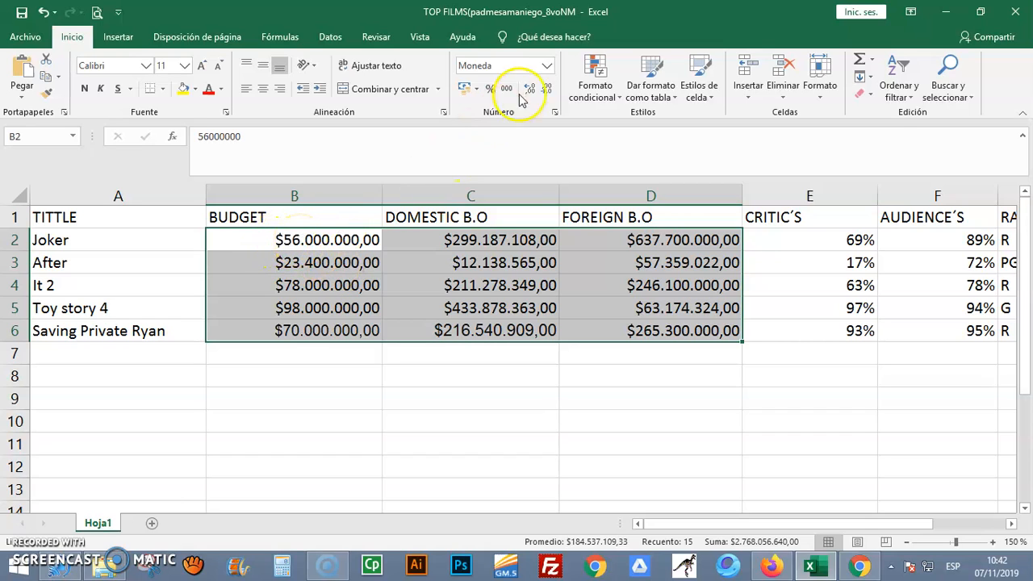
# Switch the number format of B2:D6 to Contabilidad with the $ Inglés (Estados Unidos) symbol and two decimals
pyautogui.click(547, 65)
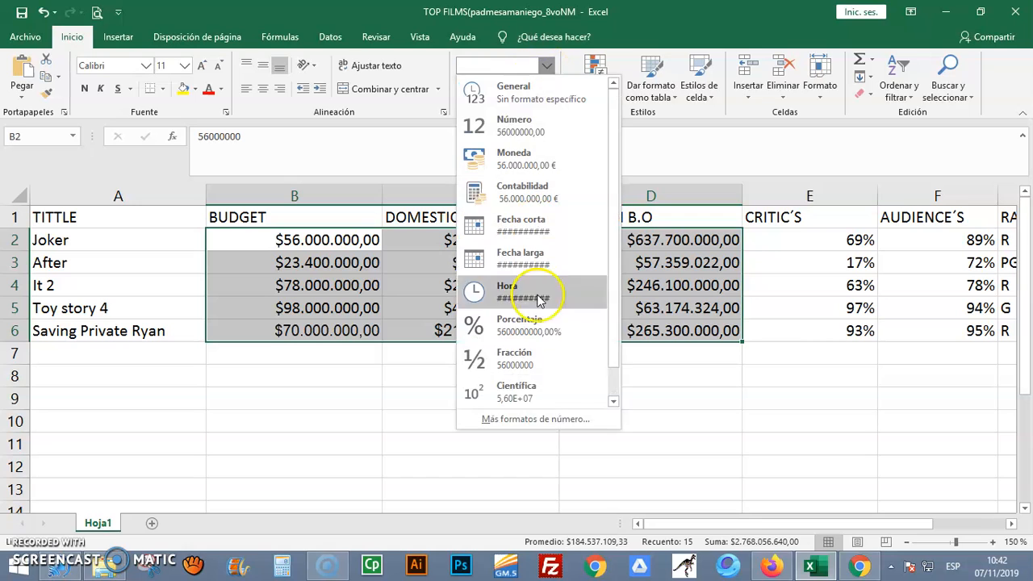
pyautogui.click(532, 418)
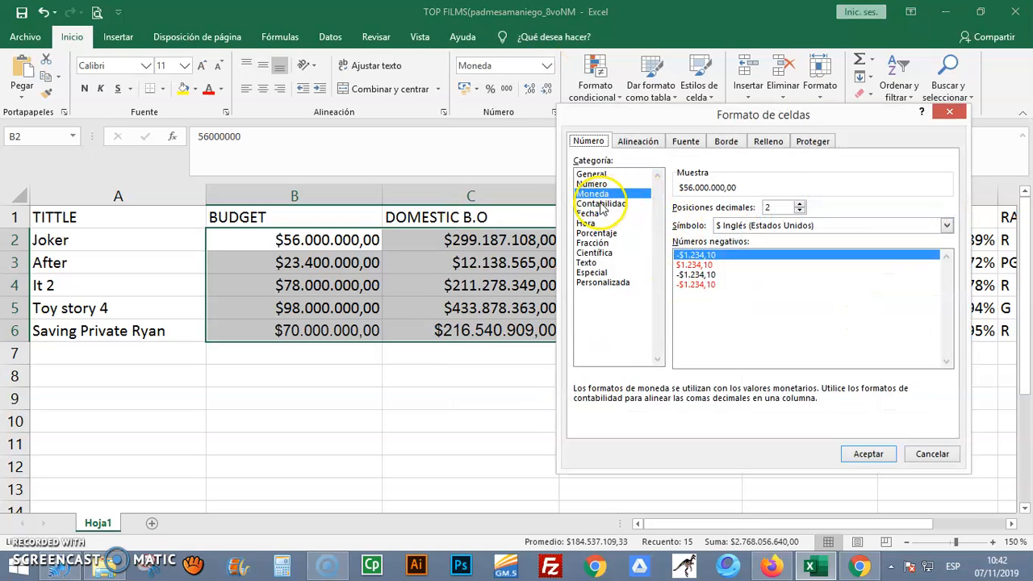
pyautogui.click(601, 204)
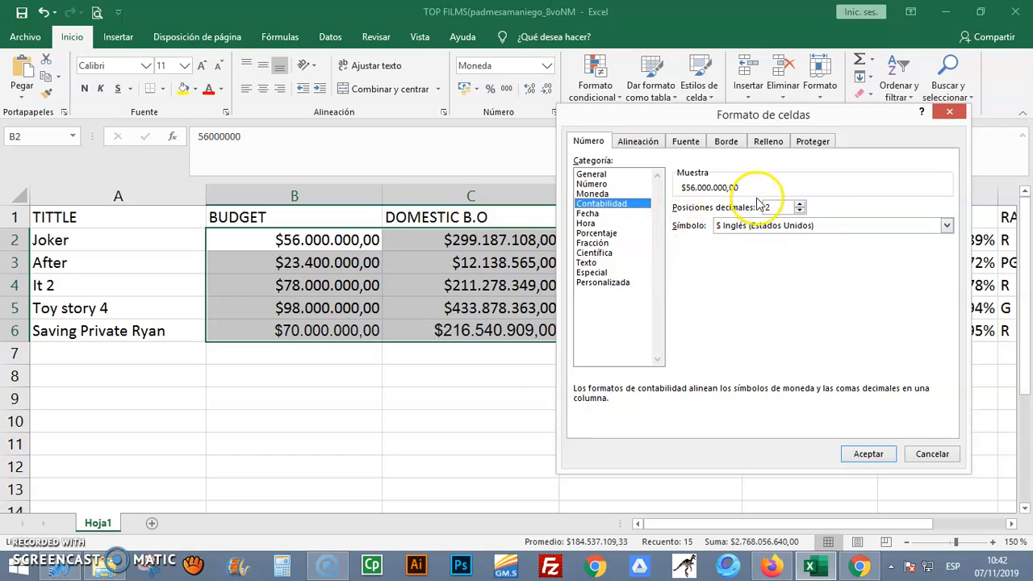
pyautogui.click(868, 453)
pyautogui.click(244, 239)
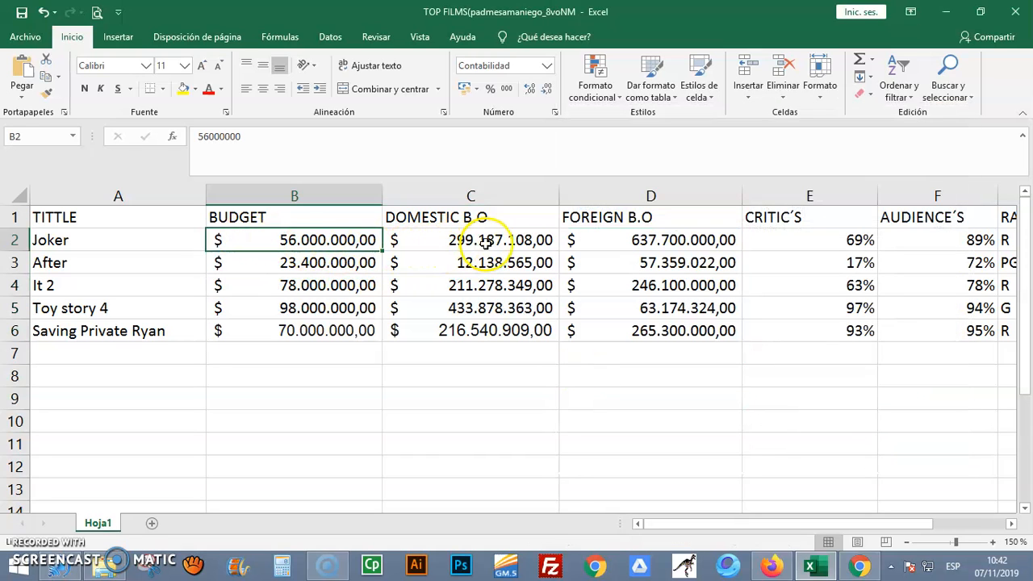
# Examine the formatted amounts in B2:D6, comparing the displayed amount in C2 with its stored value
pyautogui.moveTo(333, 245); pyautogui.dragTo(652, 329)
pyautogui.click(525, 330)
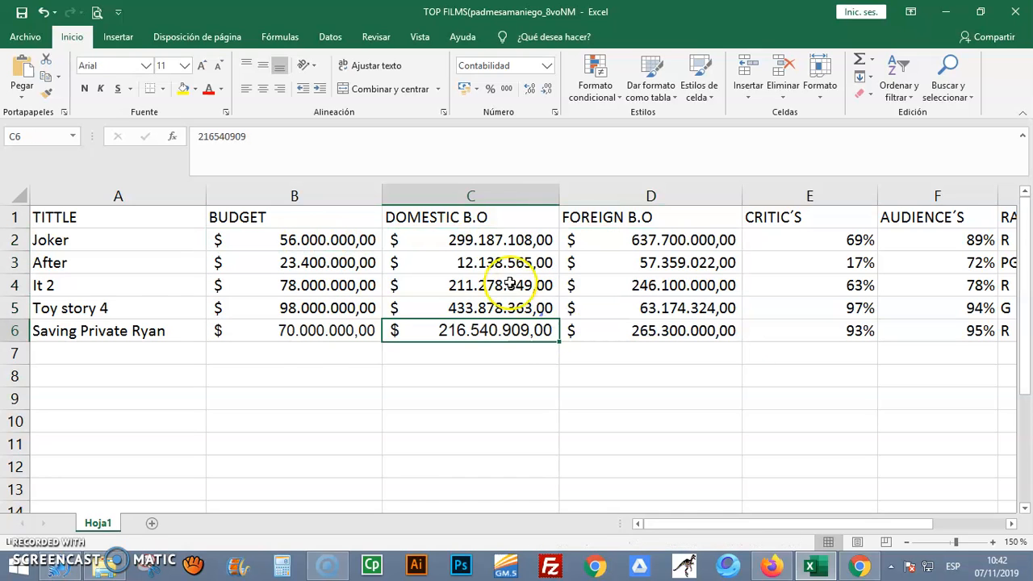
pyautogui.doubleClick(476, 240)
pyautogui.doubleClick(501, 241)
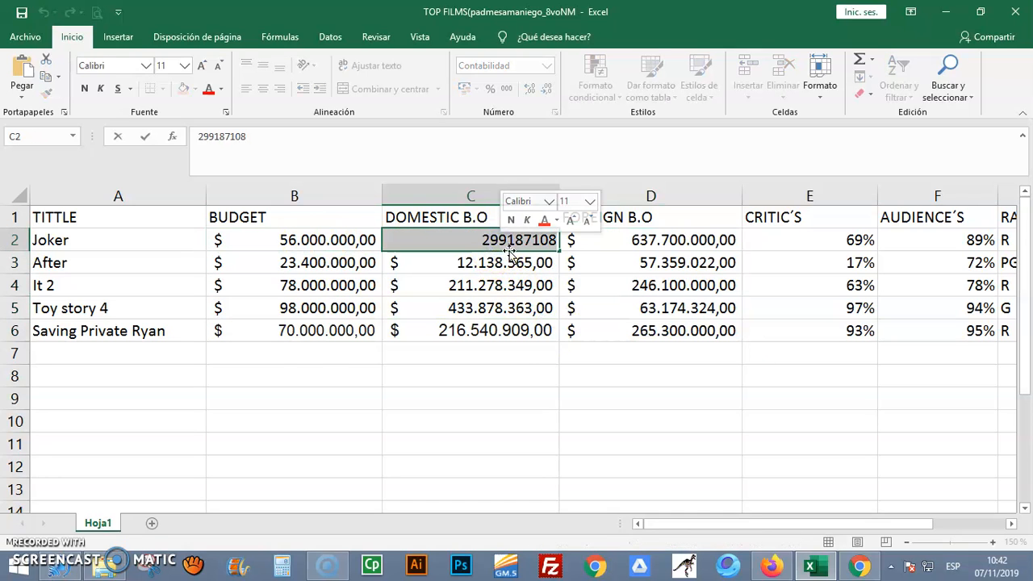
pyautogui.click(501, 244)
pyautogui.click(497, 261)
pyautogui.click(501, 240)
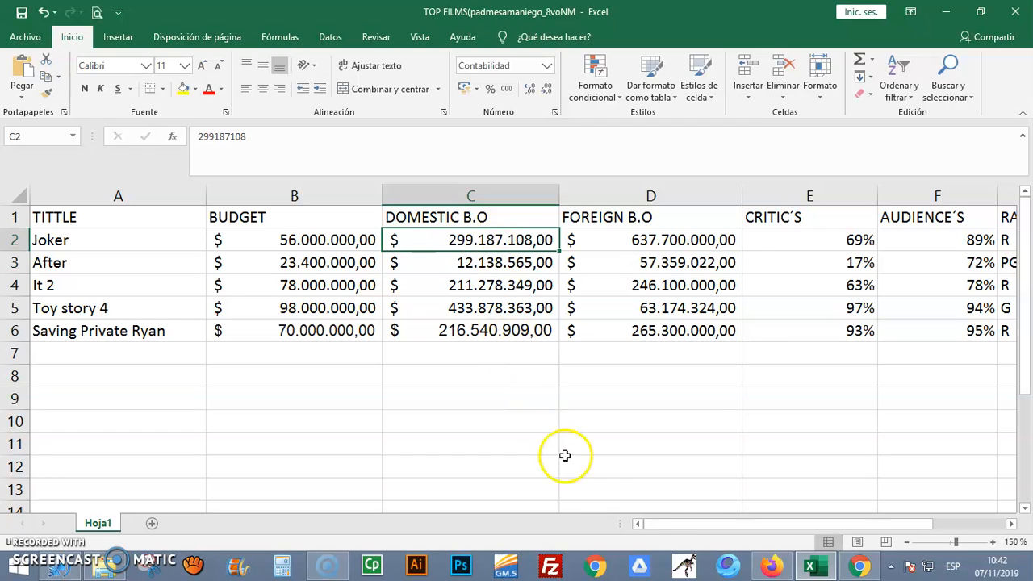
pyautogui.moveTo(664, 523); pyautogui.dragTo(630, 524)
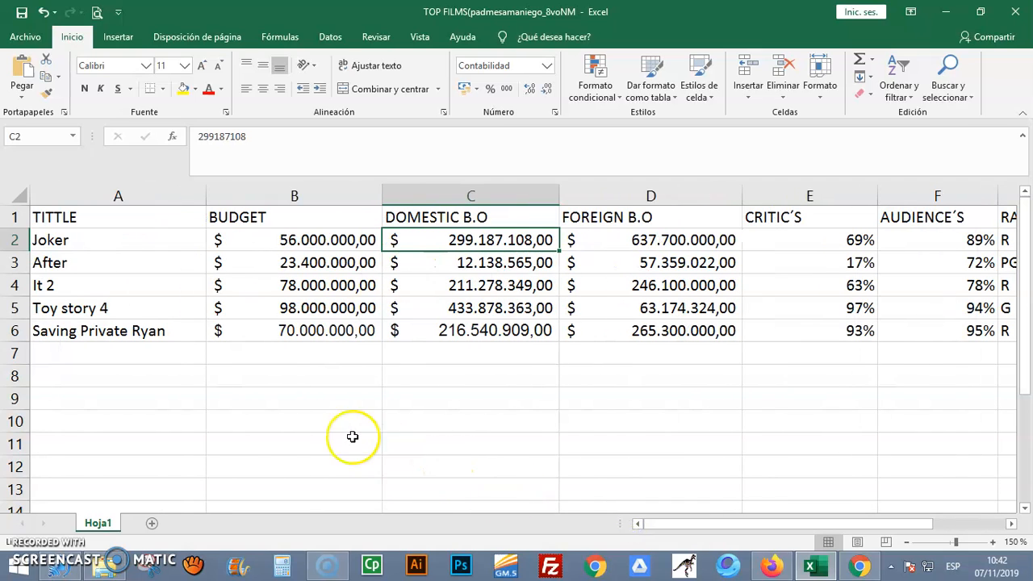
# Add the label TOTALS in A7, below the last film title
pyautogui.click(115, 352)
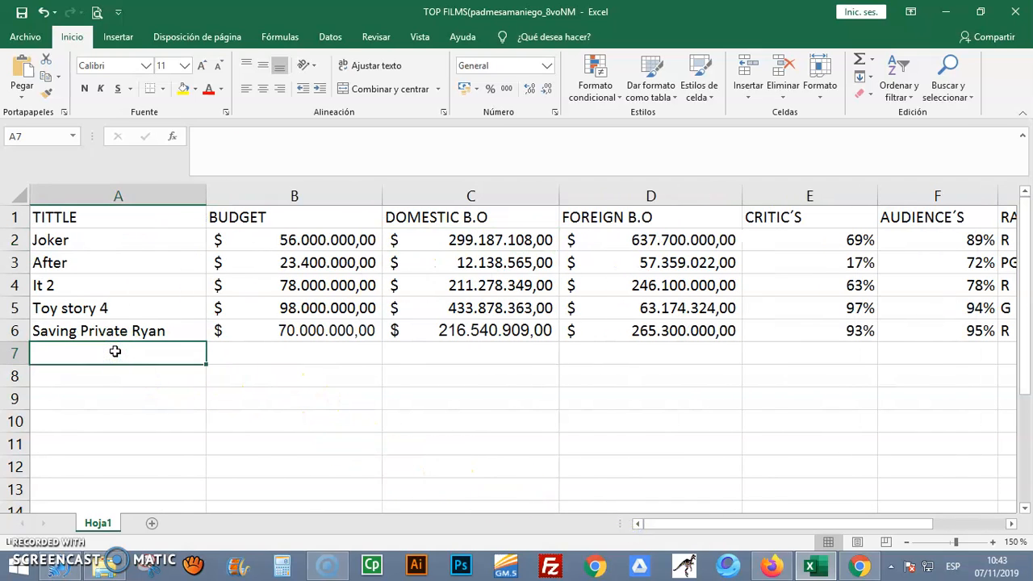
pyautogui.write('TOTALS')
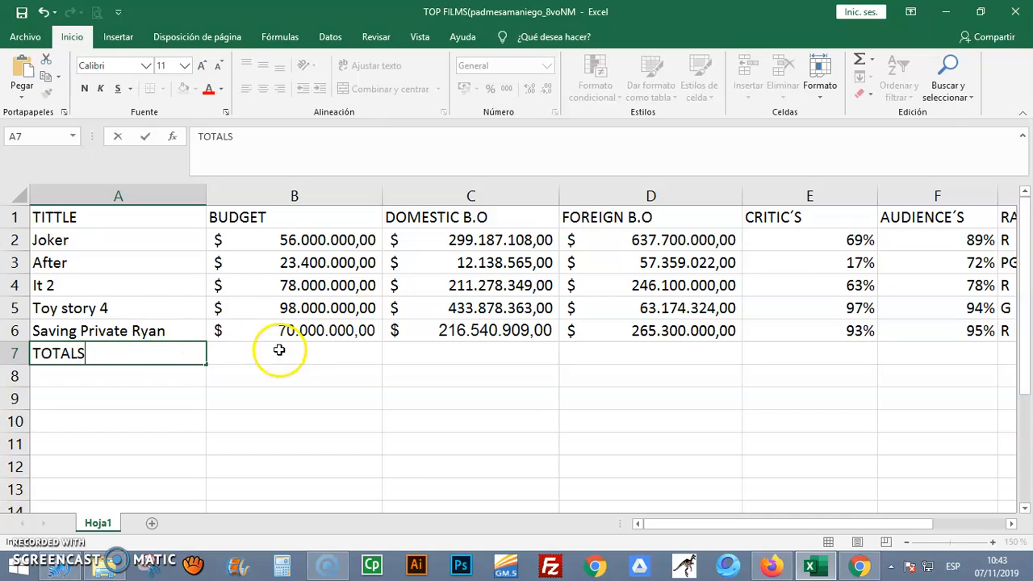
pyautogui.click(279, 350)
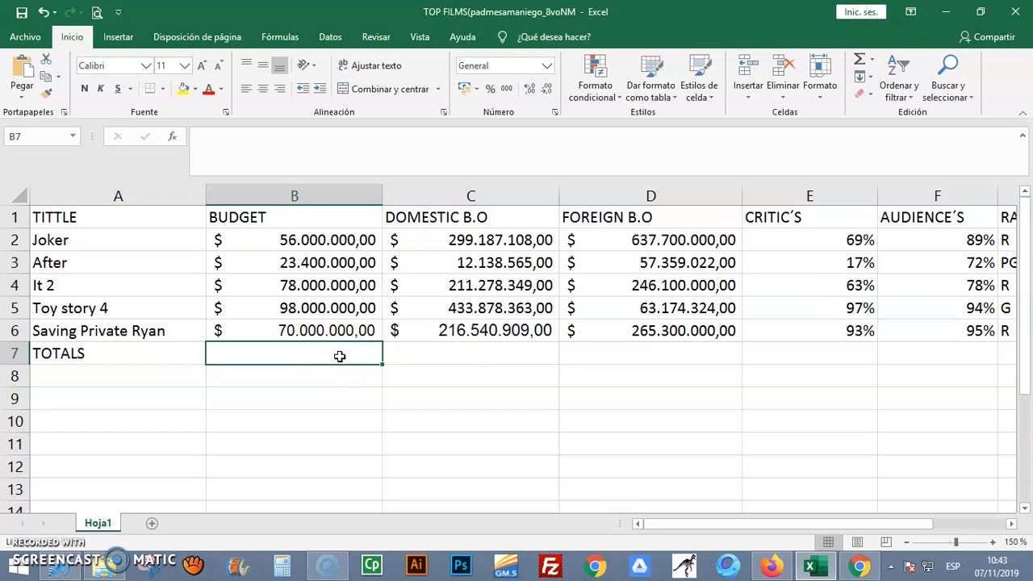
# Total the BUDGET column by entering =SUMA(B2:B6) in B7
pyautogui.write('=')
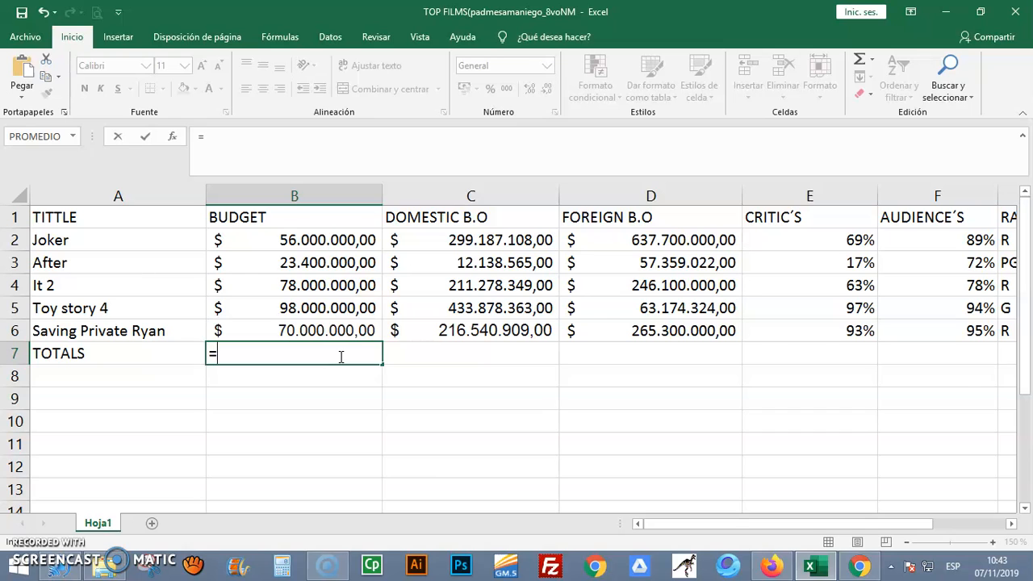
pyautogui.write('SUM')
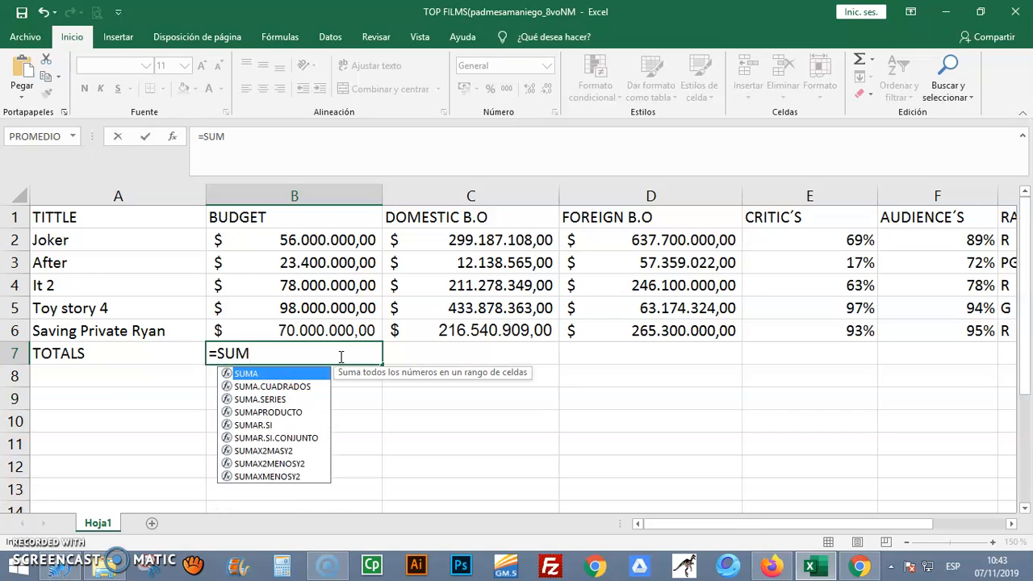
pyautogui.click(260, 375)
pyautogui.click(260, 376)
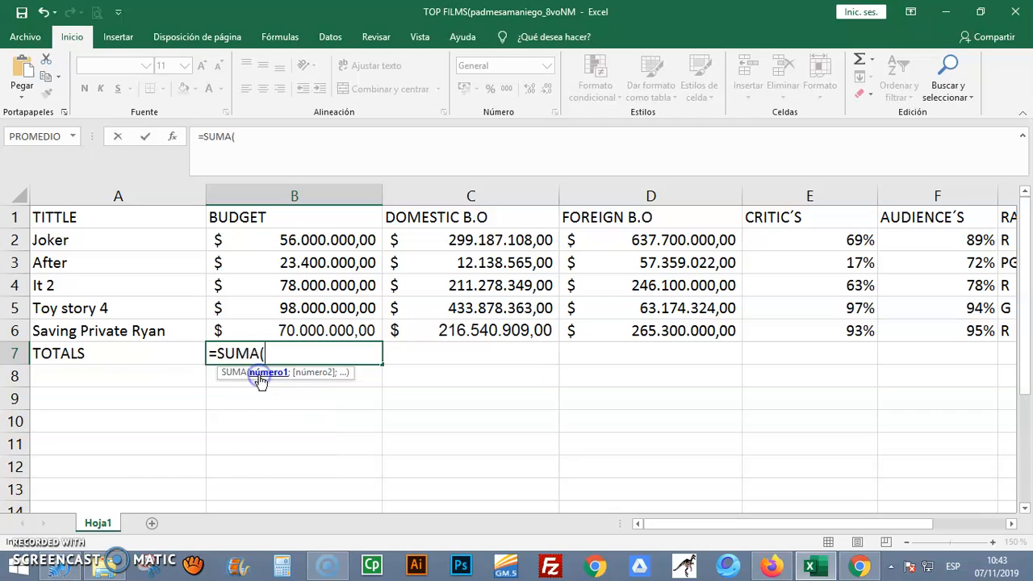
pyautogui.click(245, 380)
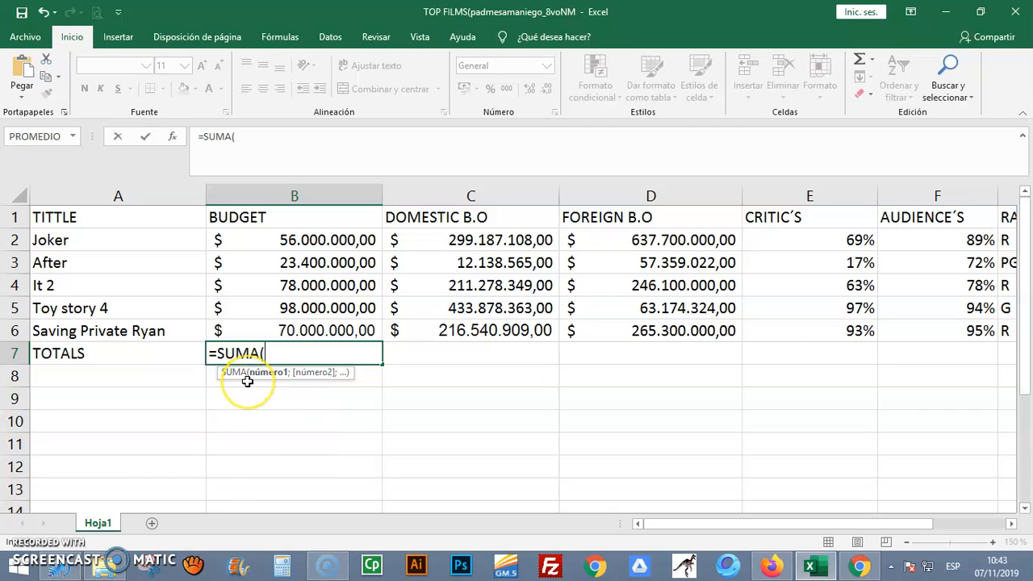
pyautogui.press('super+plus')
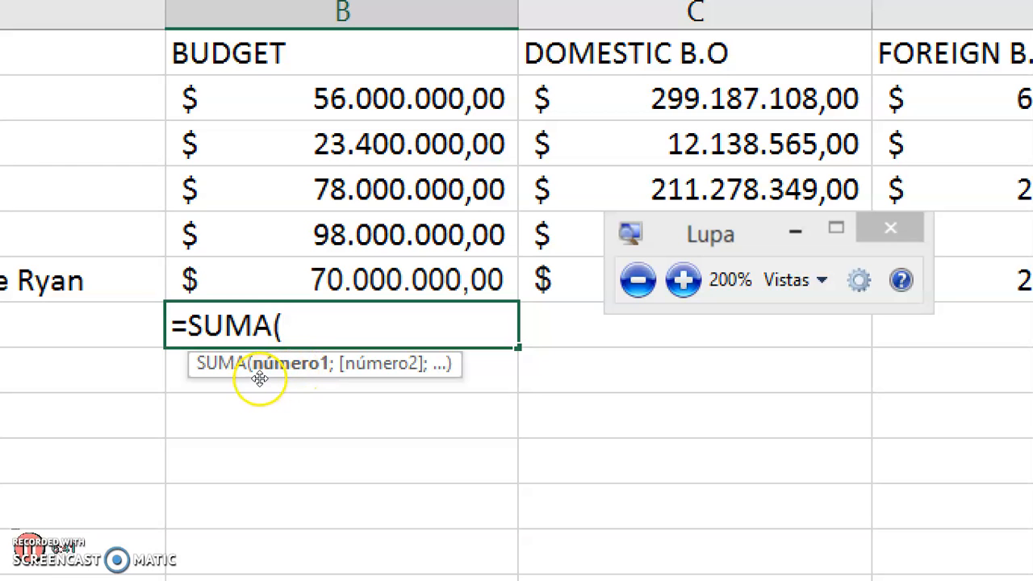
pyautogui.press('super+minus')
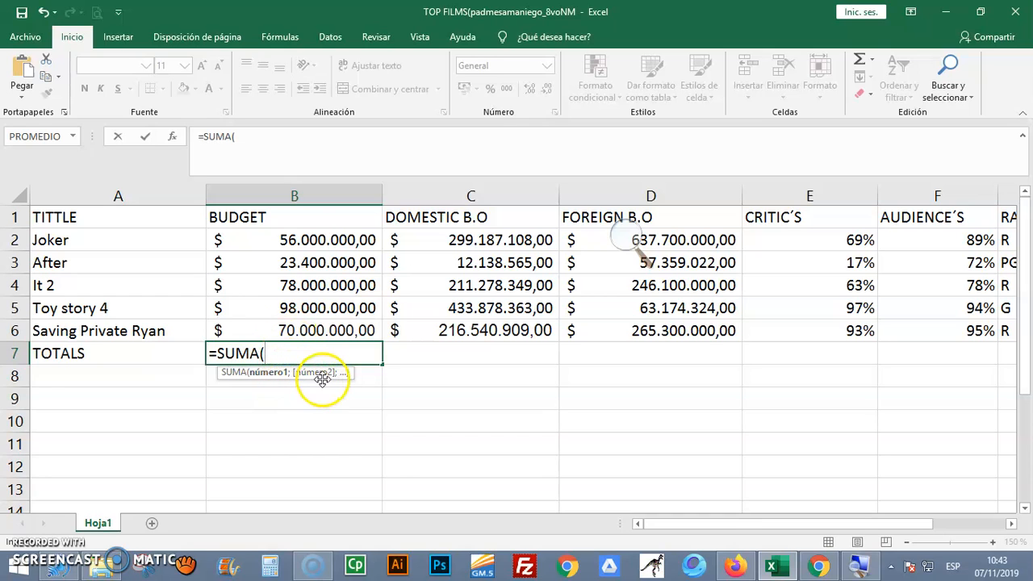
pyautogui.moveTo(317, 240); pyautogui.dragTo(317, 321)
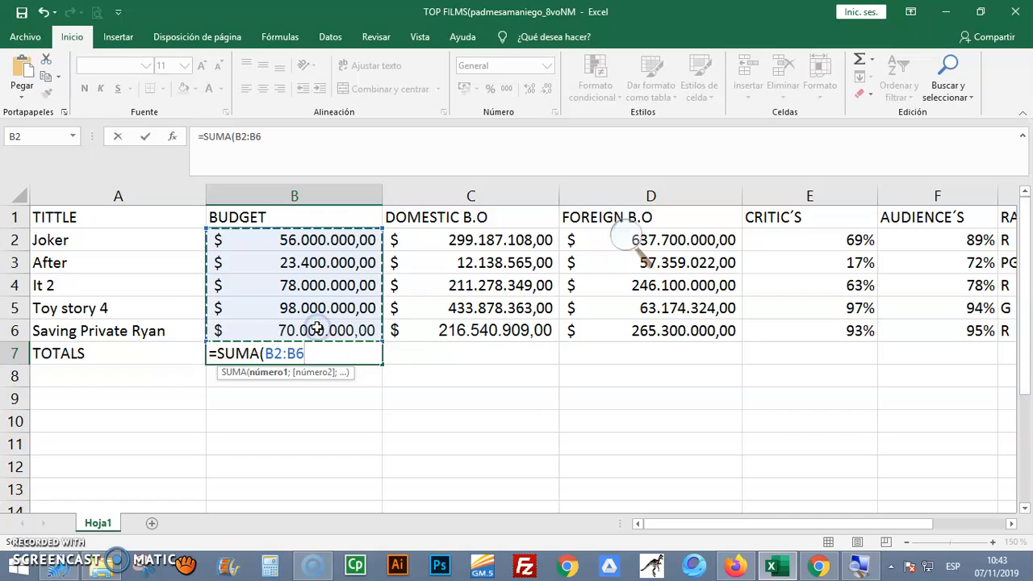
pyautogui.write(')')
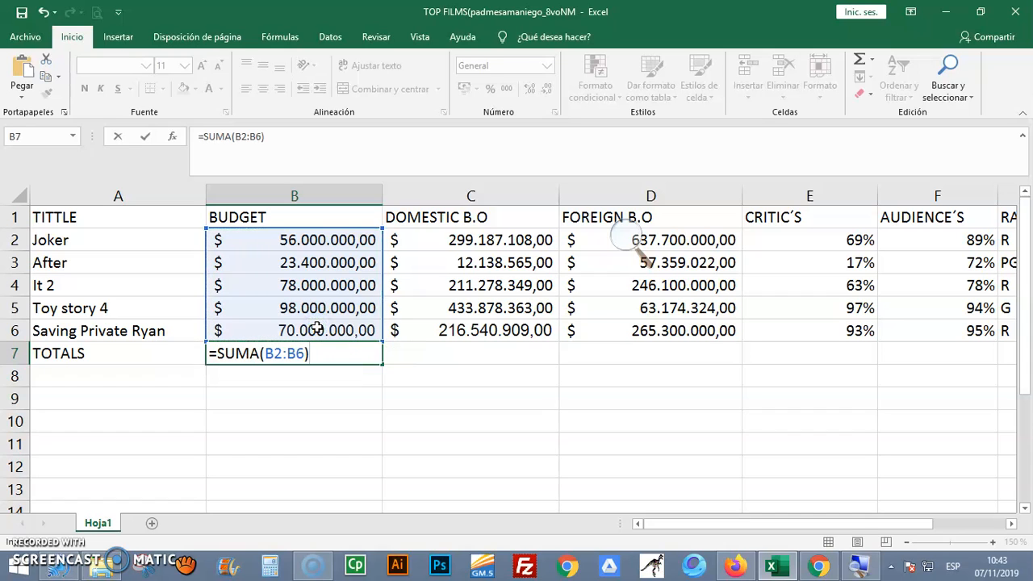
pyautogui.click(146, 142)
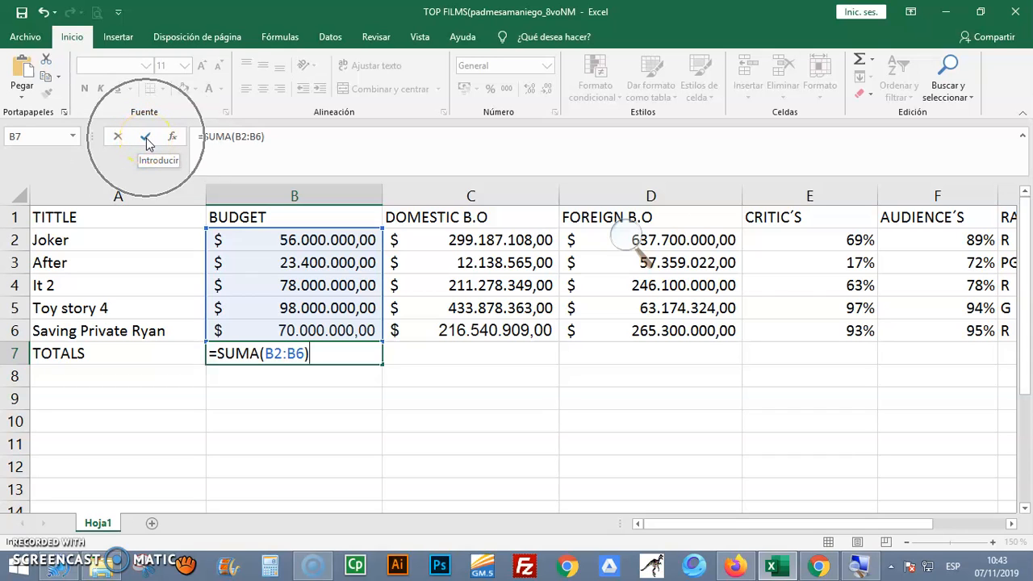
pyautogui.click(146, 139)
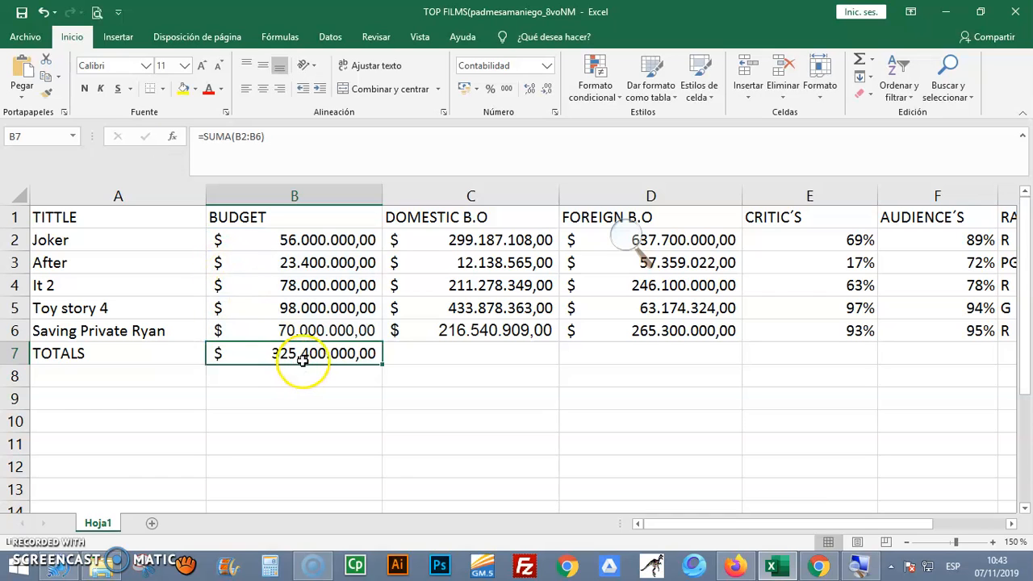
# Total the DOMESTIC B.O column by entering =SUMA(C2:C6) in C7
pyautogui.click(447, 359)
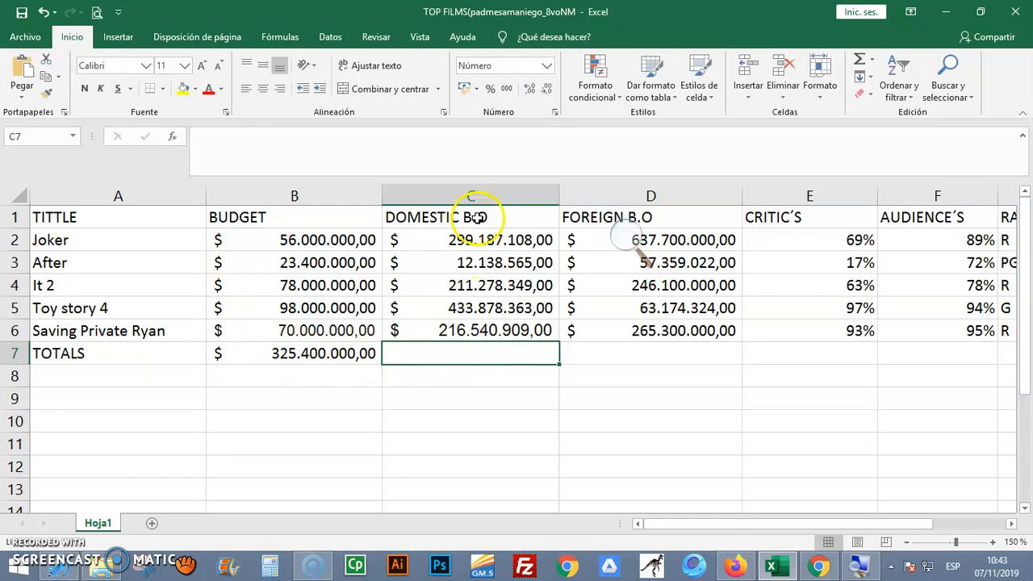
pyautogui.write('=')
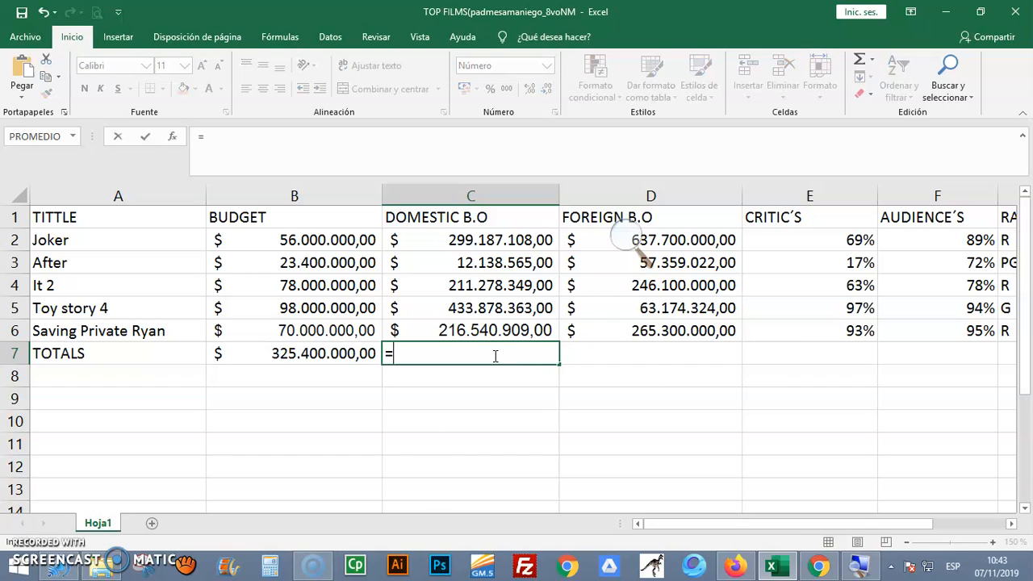
pyautogui.write('SUMA')
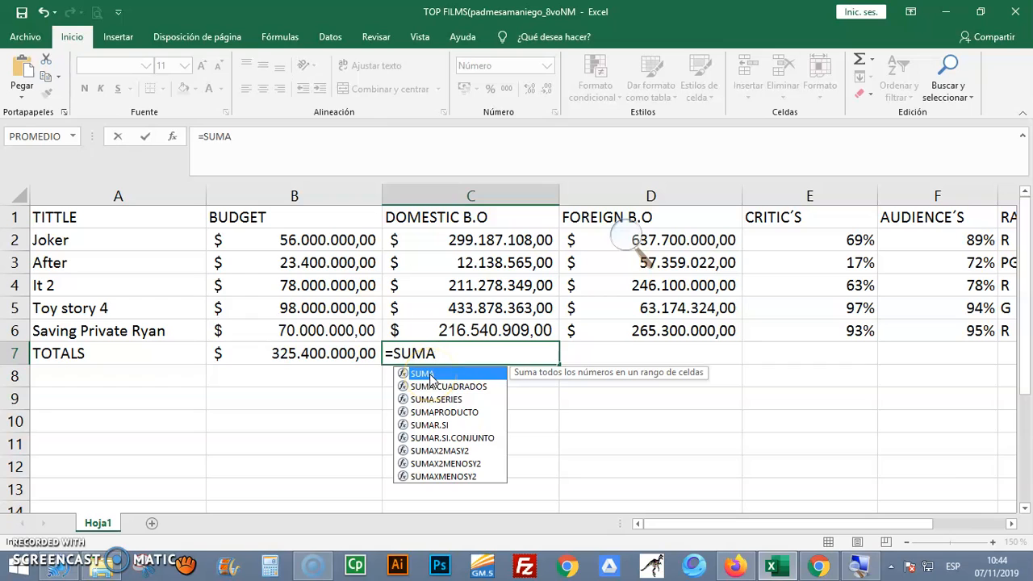
pyautogui.doubleClick(430, 376)
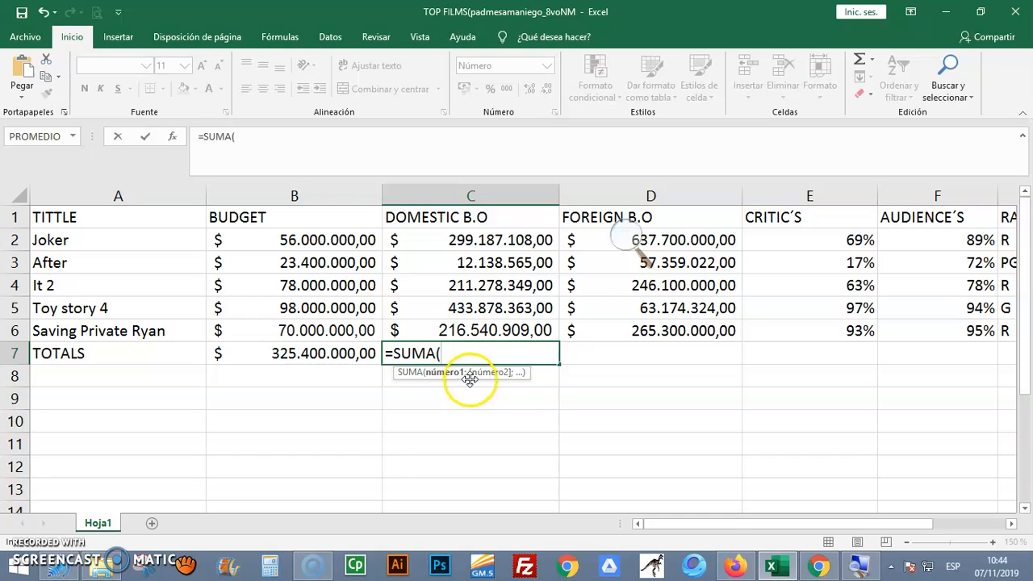
pyautogui.moveTo(491, 237); pyautogui.dragTo(501, 326)
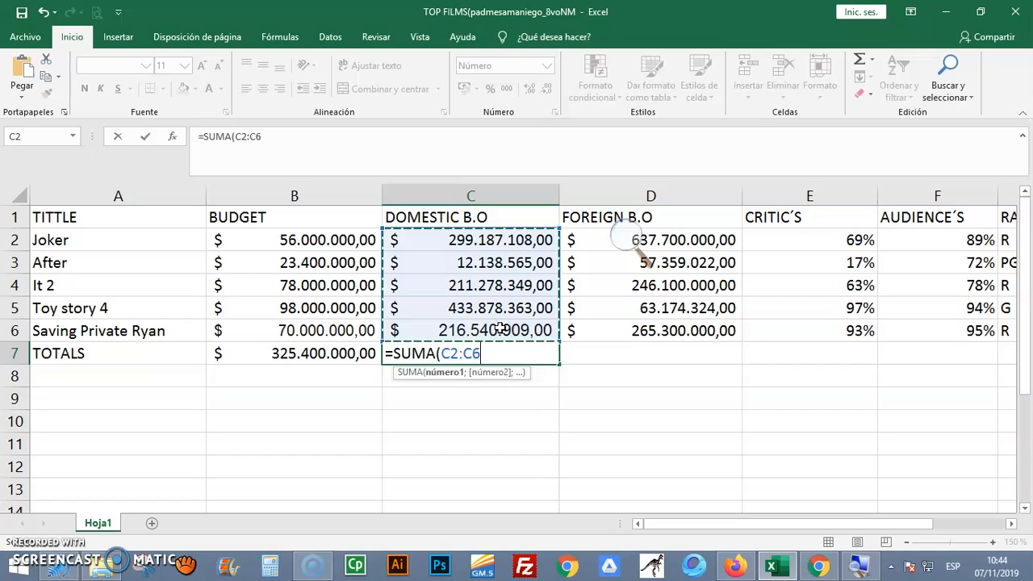
pyautogui.moveTo(501, 326); pyautogui.dragTo(500, 326)
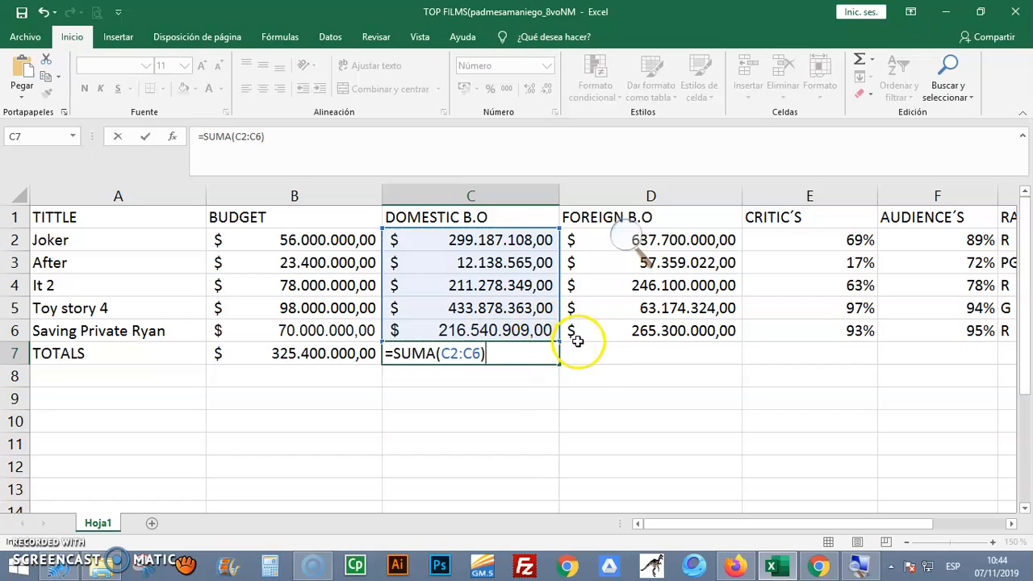
pyautogui.click(146, 137)
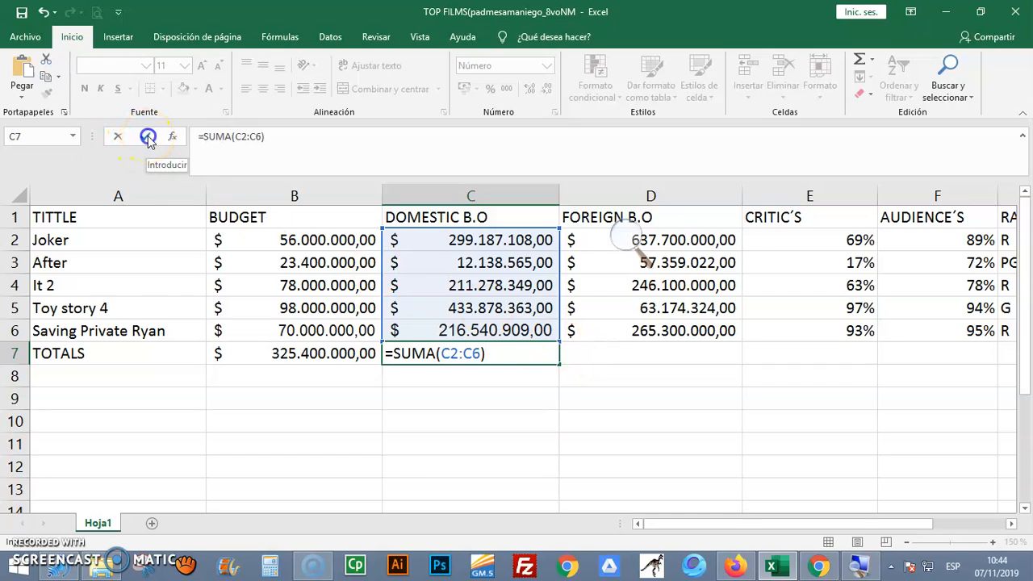
# Examine the SUMA formula in C7 and the cell range it references, leaving the formula as it is
pyautogui.click(647, 352)
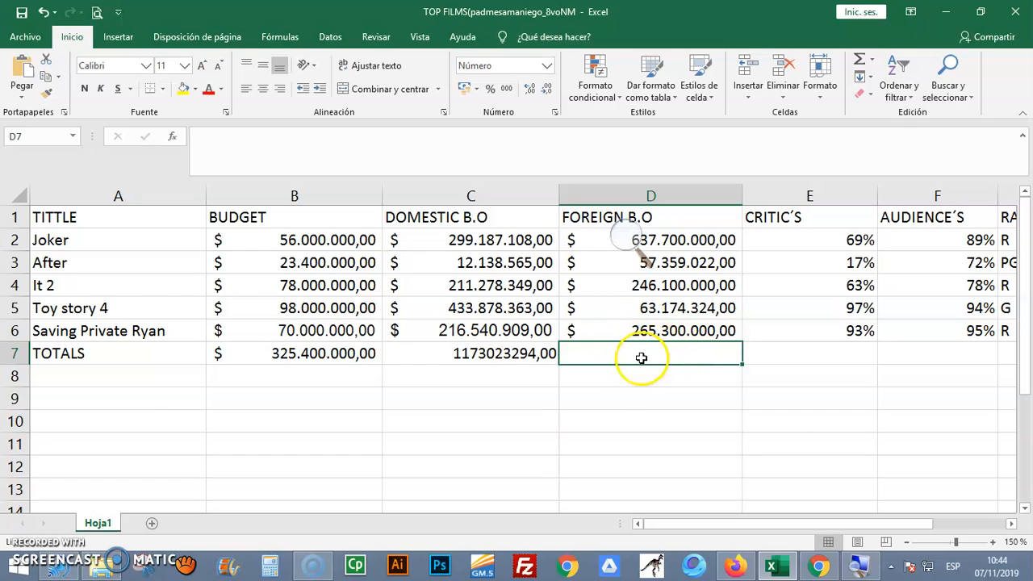
pyautogui.click(536, 363)
pyautogui.click(530, 352)
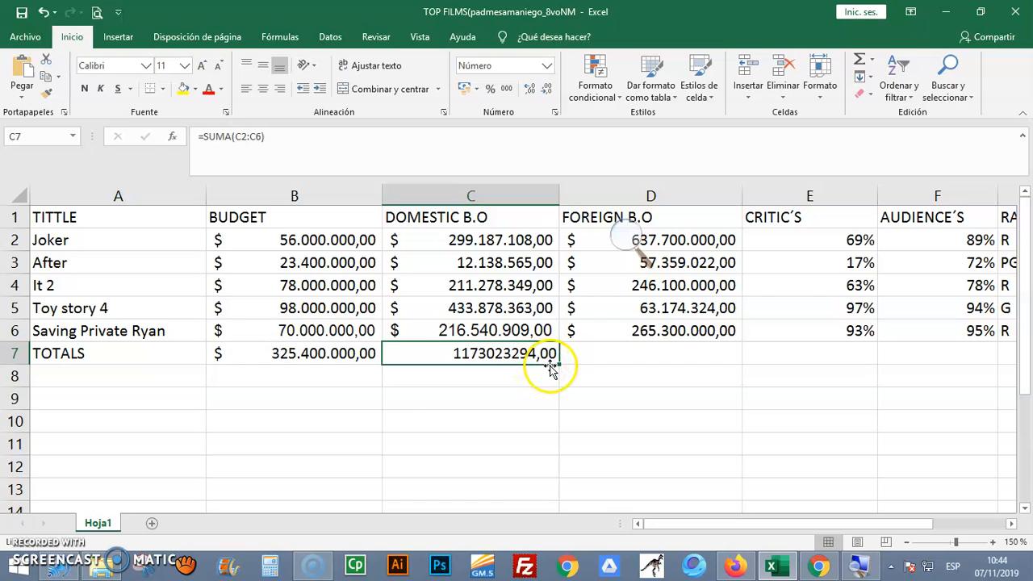
pyautogui.moveTo(561, 363); pyautogui.dragTo(528, 358)
pyautogui.doubleClick(523, 355)
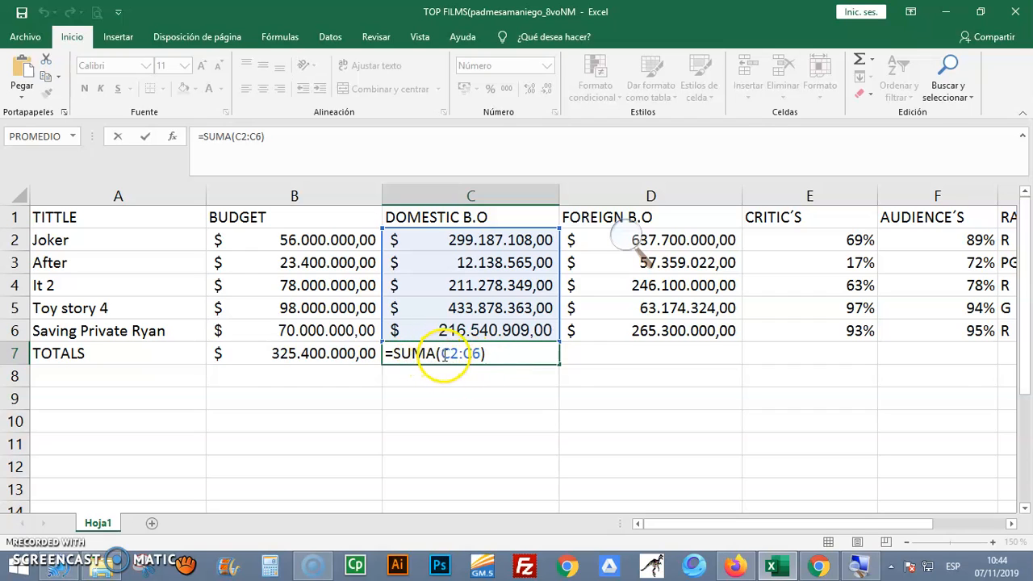
pyautogui.click(457, 353)
pyautogui.click(447, 353)
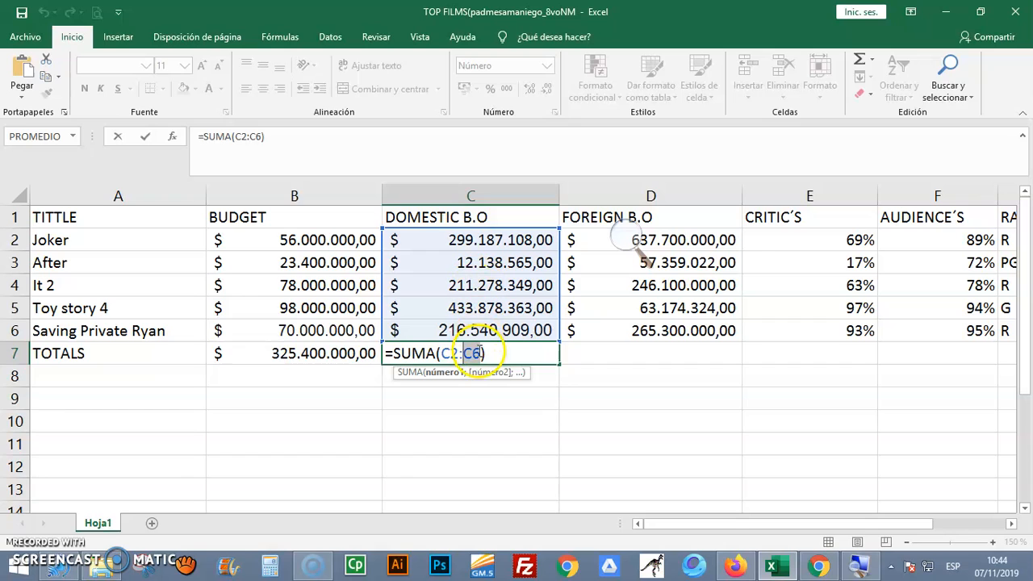
pyautogui.click(562, 377)
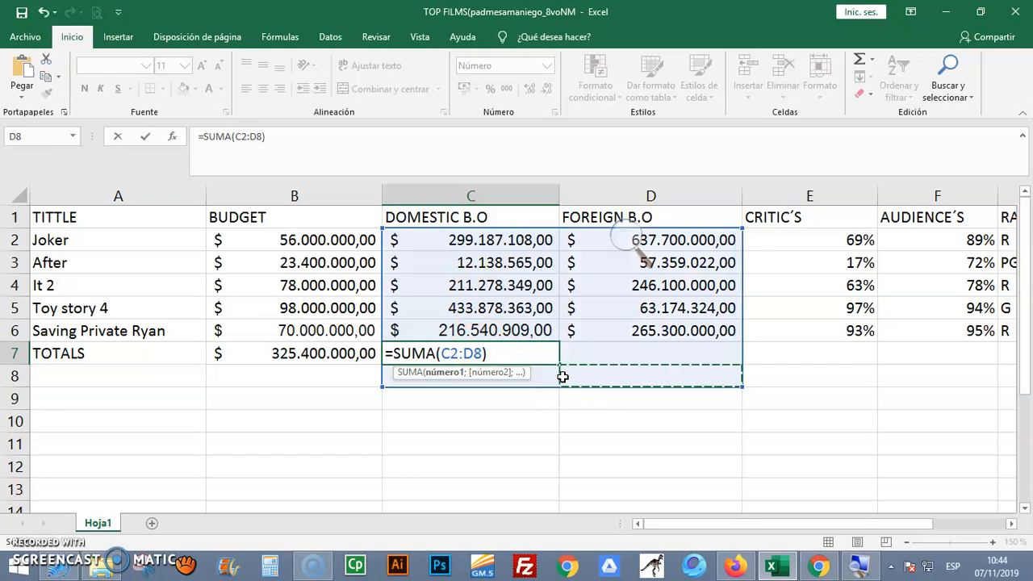
pyautogui.press('Escape')
# Fill the SUMA formula from C7 across into D7 to total the FOREIGN B.O column, and check its range D2:D6
pyautogui.moveTo(558, 362); pyautogui.dragTo(720, 355)
pyautogui.doubleClick(693, 352)
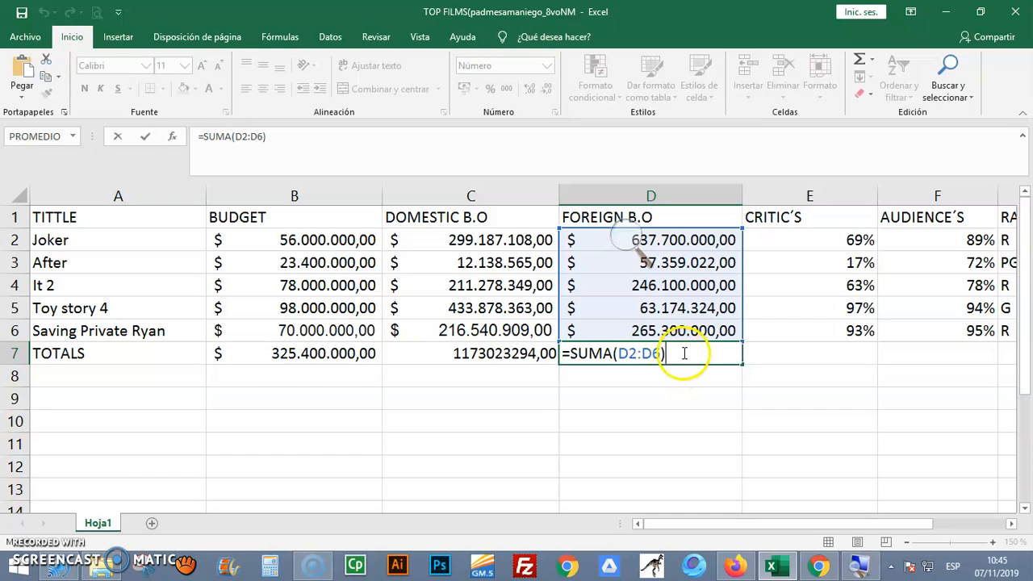
pyautogui.press('Return')
# Average the CRITIC´S column by entering =PROMEDIO(E2:E6) in E7
pyautogui.click(815, 351)
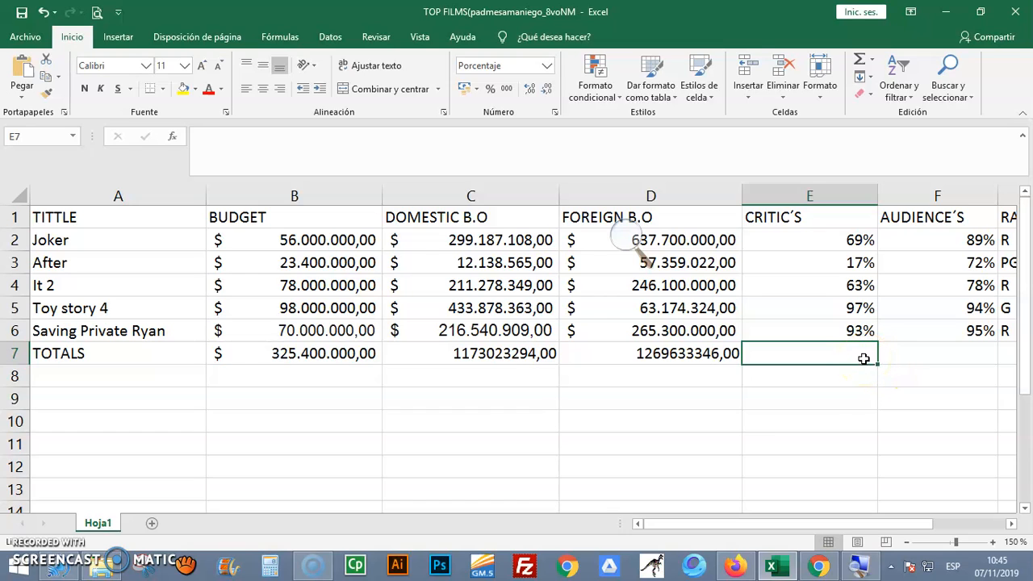
pyautogui.write('=')
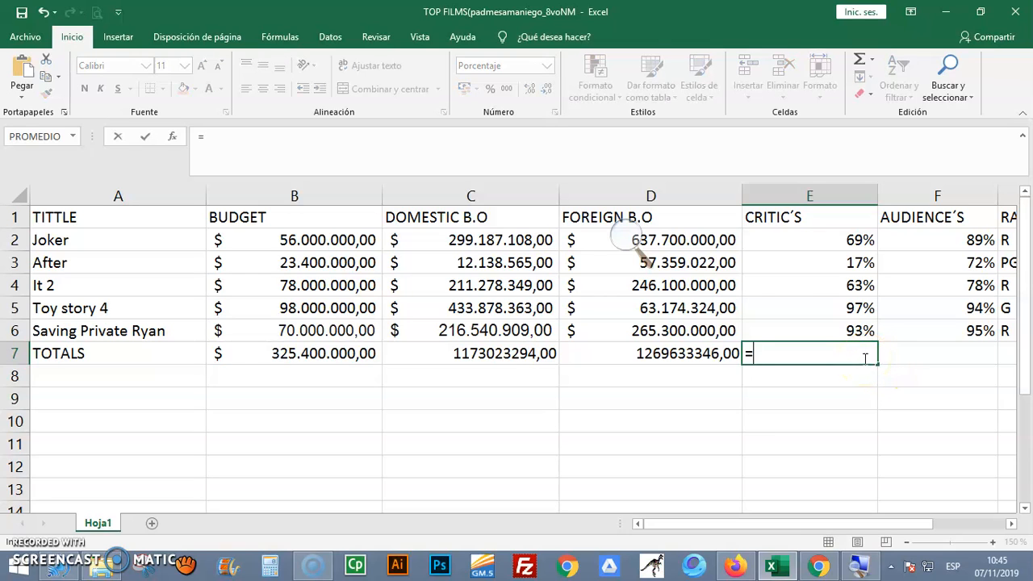
pyautogui.write('PROME')
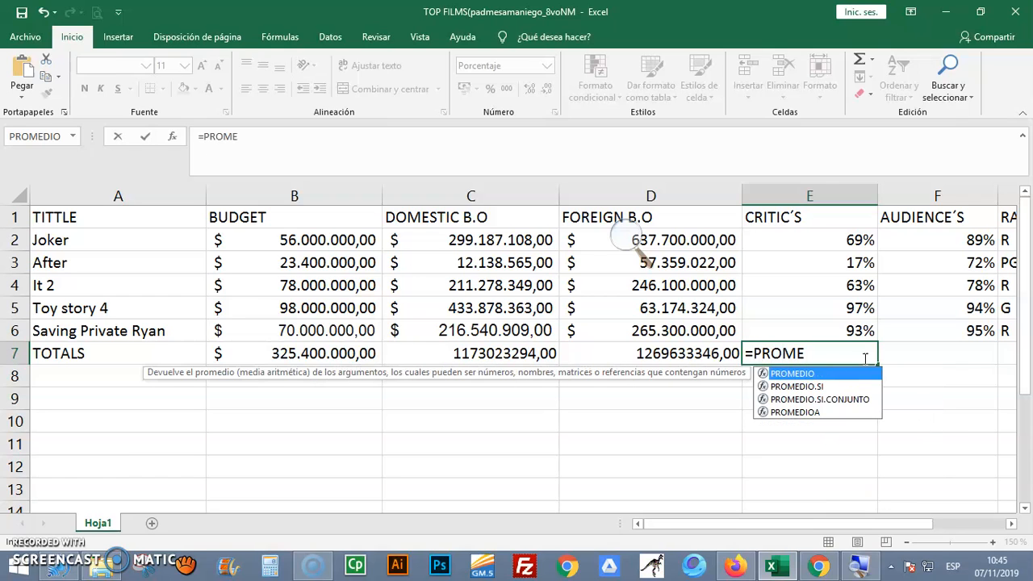
pyautogui.doubleClick(812, 374)
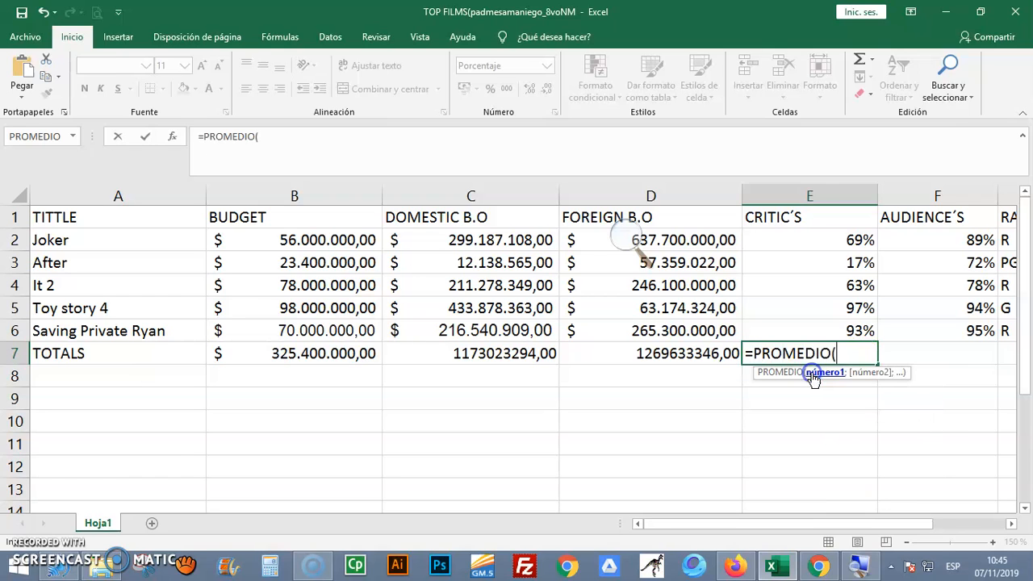
pyautogui.moveTo(858, 240); pyautogui.dragTo(857, 327)
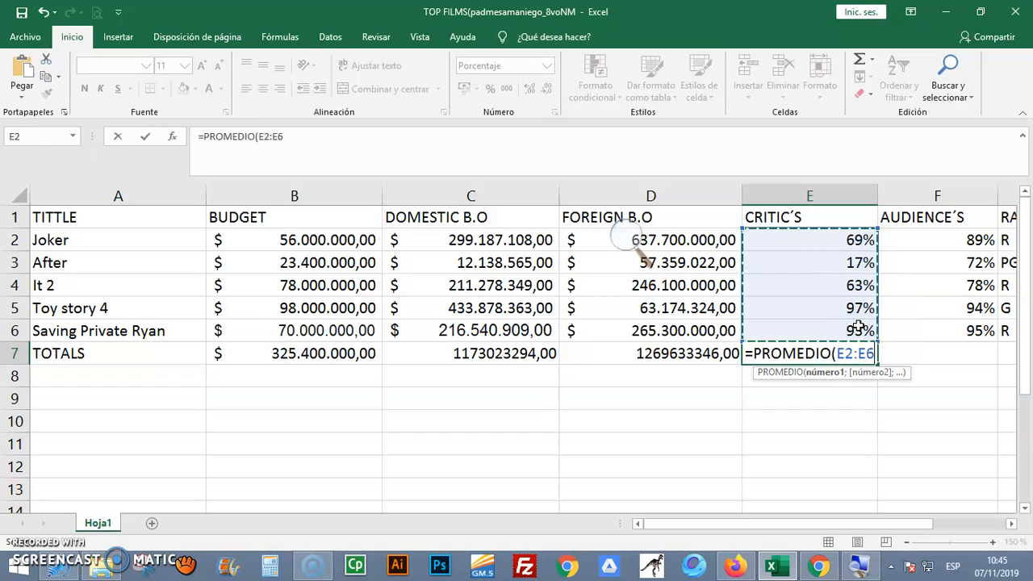
pyautogui.write(')')
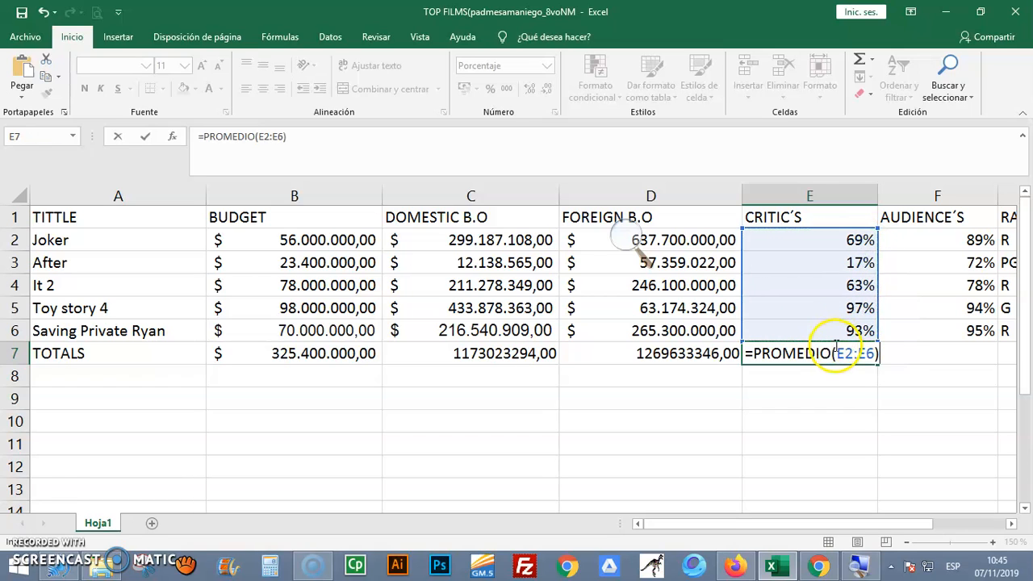
pyautogui.click(144, 139)
# Review the PROMEDIO formula in E7 and fill it across into F7 to average the AUDIENCE´S scores in F2:F6
pyautogui.click(926, 355)
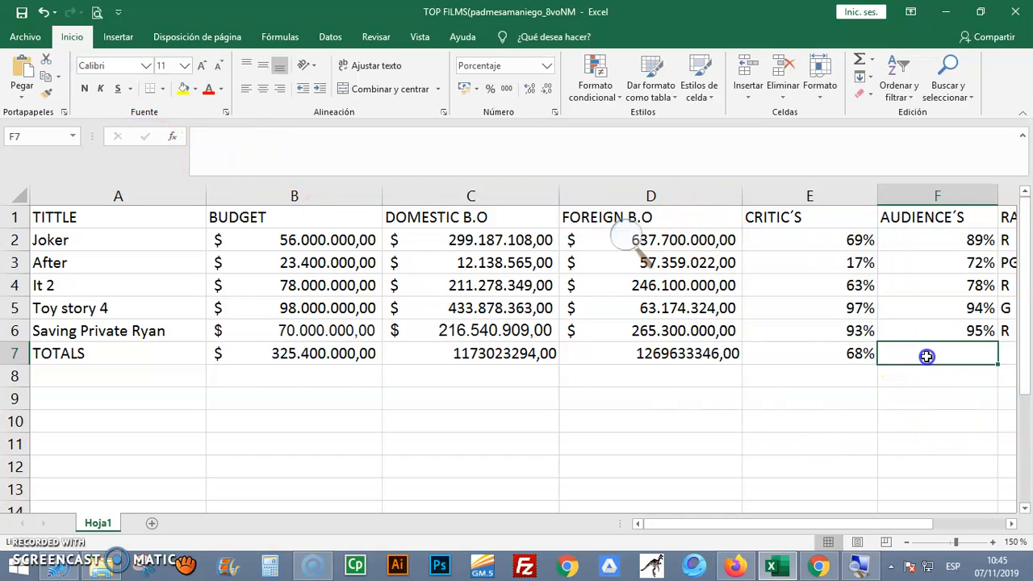
pyautogui.click(828, 358)
pyautogui.moveTo(879, 366)
pyautogui.mouseDown()
pyautogui.moveTo(940, 364)
pyautogui.moveTo(870, 366)
pyautogui.mouseUp()
pyautogui.doubleClick(841, 364)
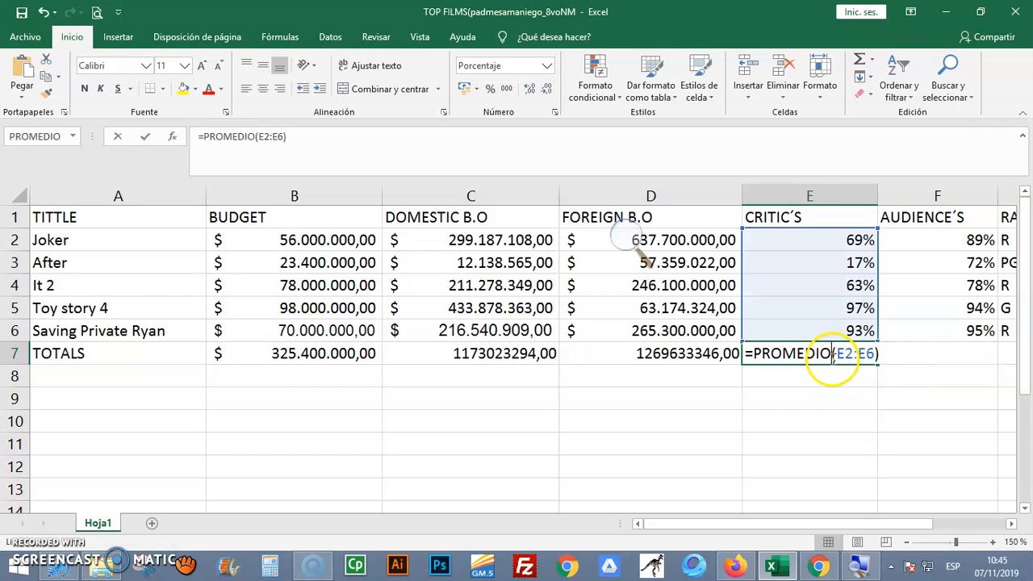
pyautogui.click(837, 353)
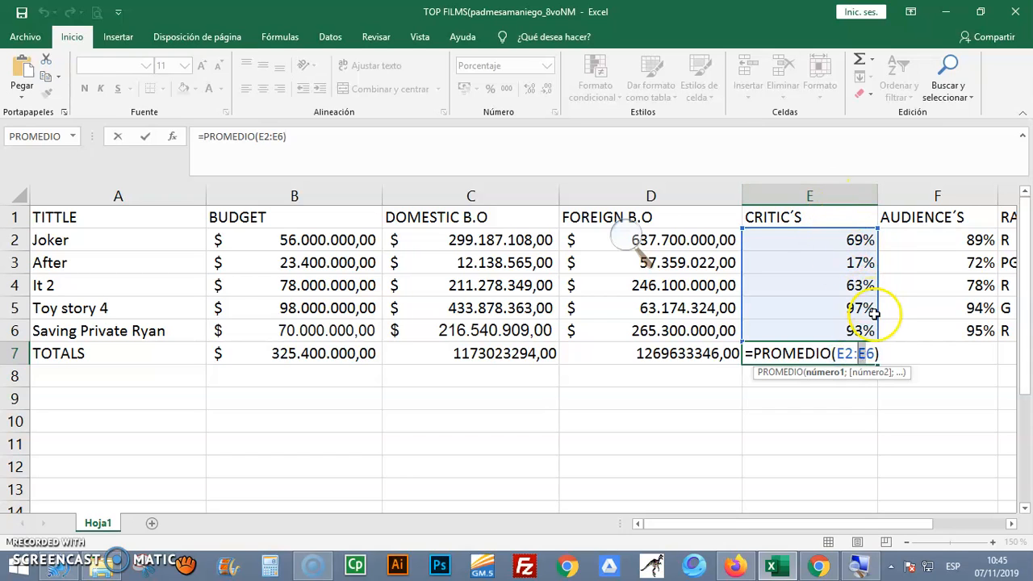
pyautogui.press('Escape')
pyautogui.moveTo(877, 364); pyautogui.dragTo(952, 360)
pyautogui.doubleClick(947, 357)
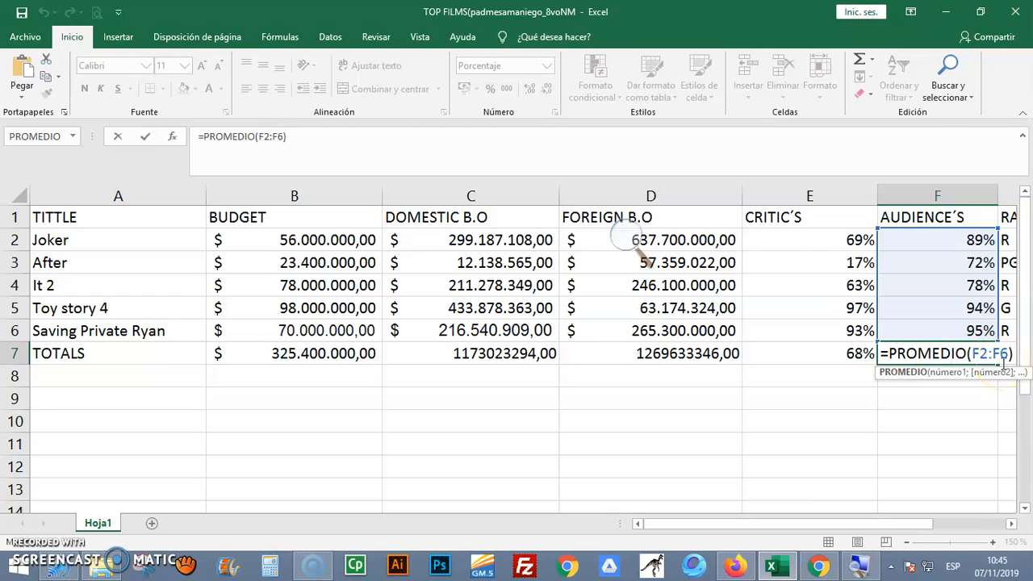
pyautogui.press('Return')
# Highlight the TOTALS row, A7:F7, with a yellow fill
pyautogui.moveTo(924, 520); pyautogui.dragTo(877, 513)
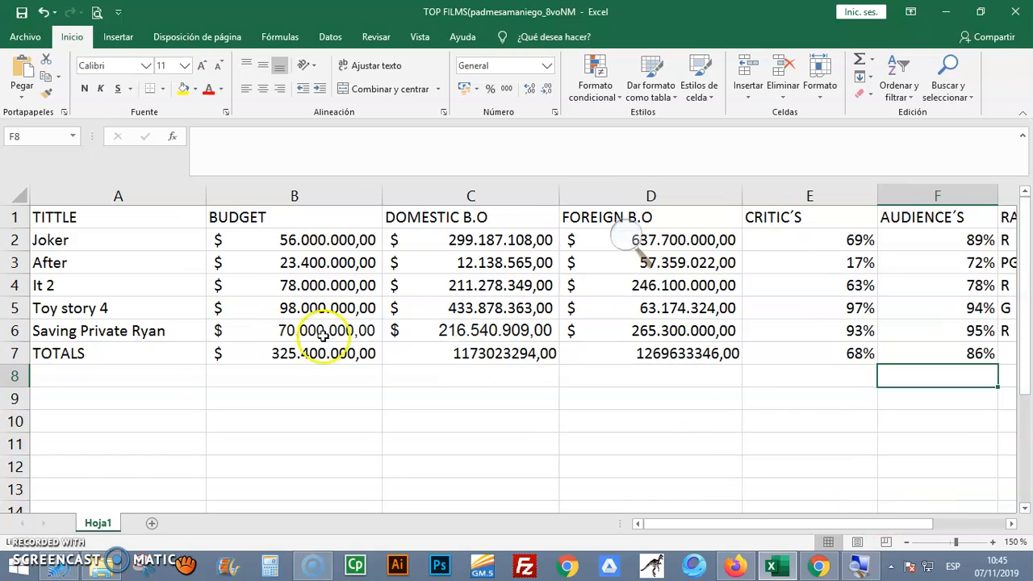
pyautogui.moveTo(76, 351); pyautogui.dragTo(980, 352)
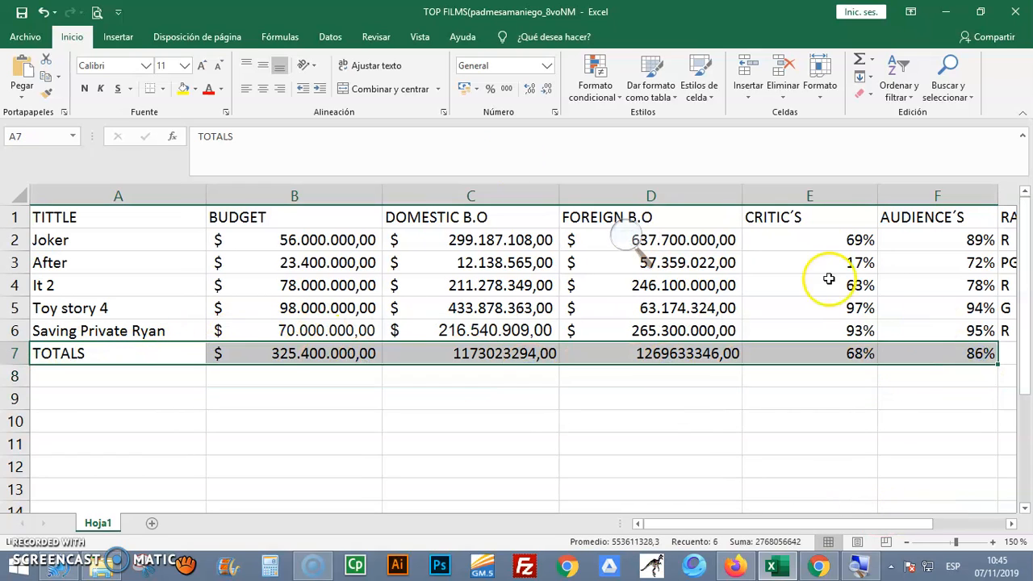
pyautogui.click(184, 91)
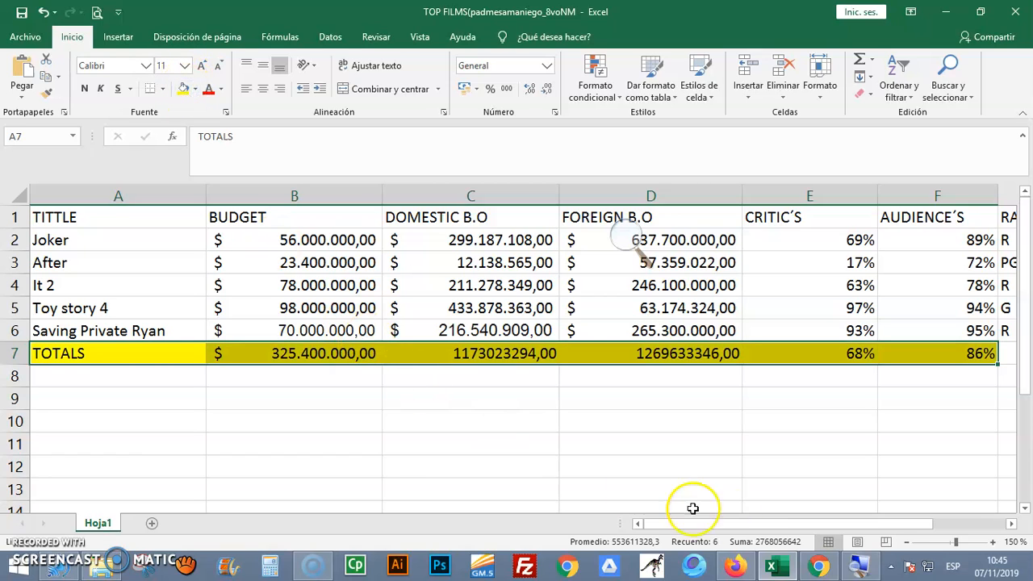
pyautogui.moveTo(737, 523); pyautogui.dragTo(804, 526)
pyautogui.click(539, 424)
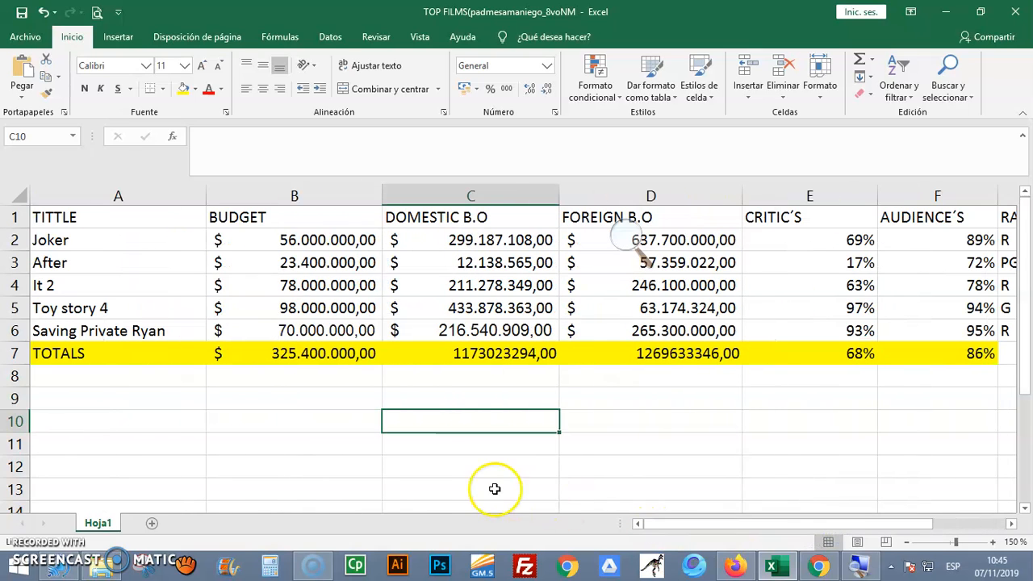